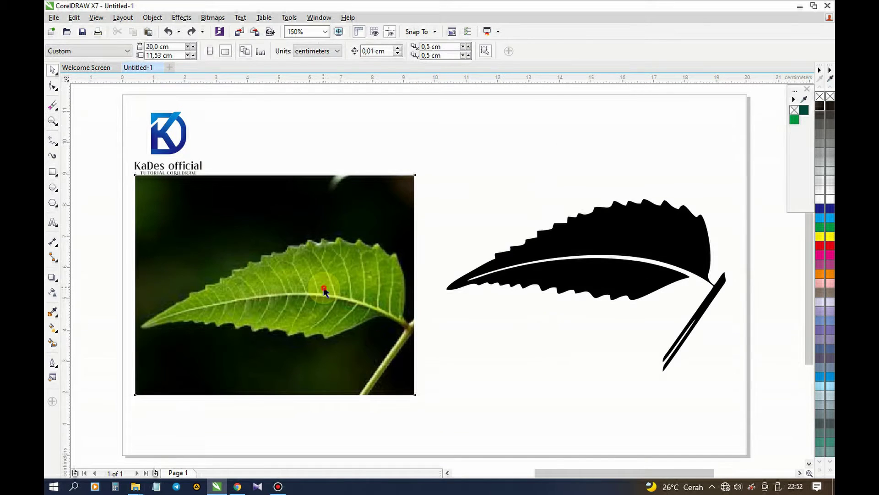
Delete the leaf reference photo and move the black leaf silhouette to the middle of the page.
key(Delete)
drag(595, 261, 414, 243)
click(441, 165)
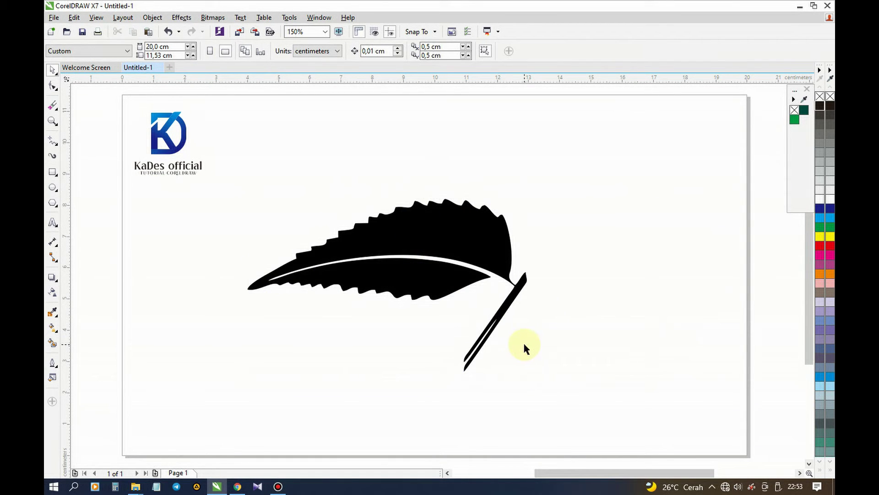
Draw a closed polygon about 3.5 by 4.1 cm around the leaf's stem with the Pen tool.
scroll(523, 347, up, 2)
click(60, 149)
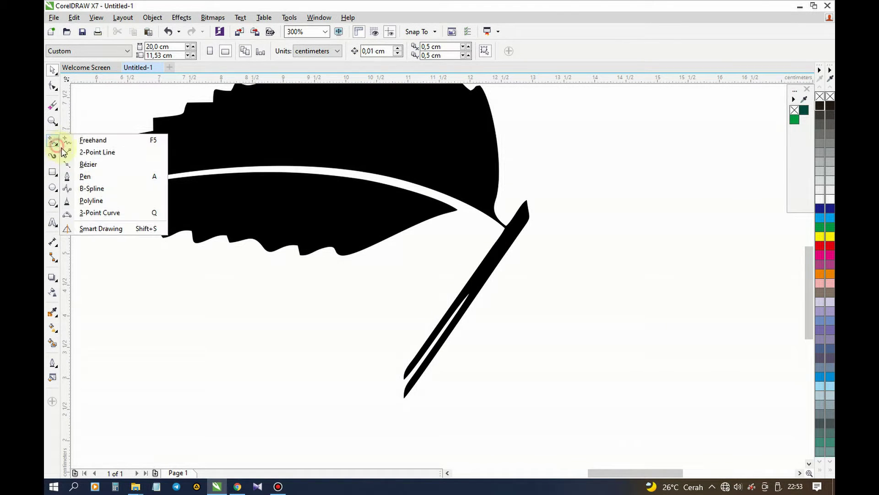
click(83, 173)
click(350, 354)
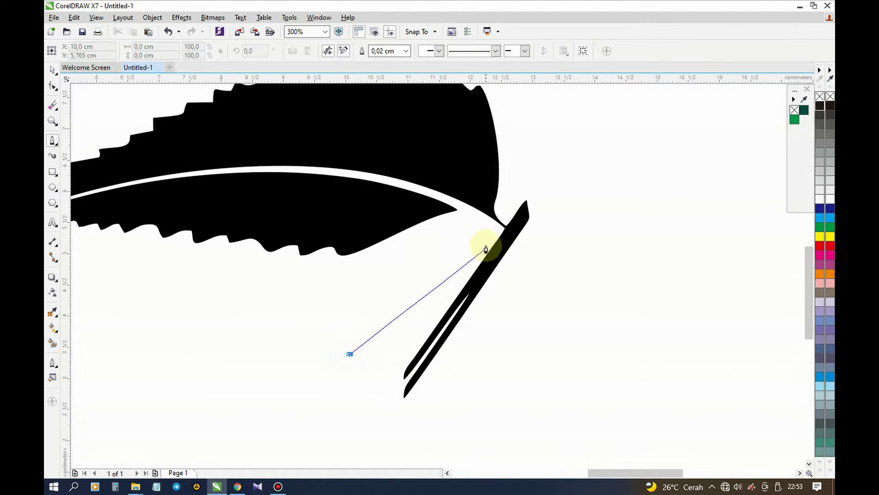
click(505, 226)
click(528, 178)
click(570, 190)
click(549, 392)
click(399, 434)
click(351, 354)
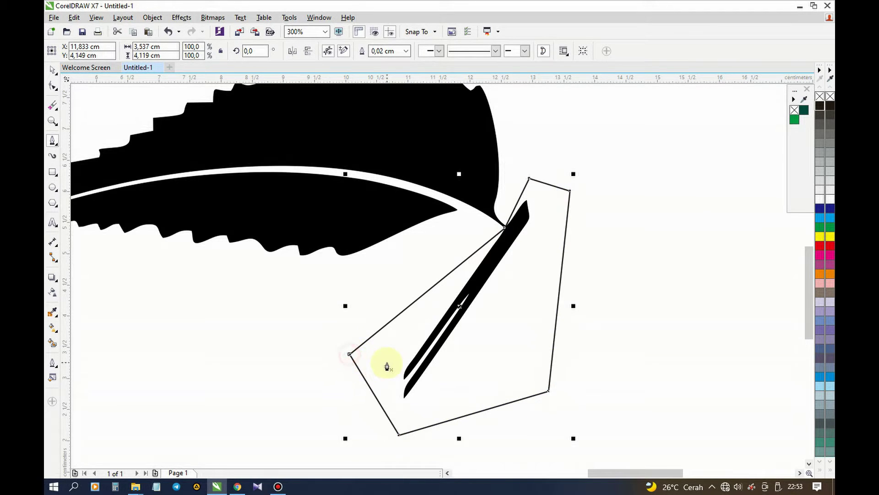
Trim the stem off the leaf silhouette using the polygon, and delete the polygon.
scroll(389, 363, down, 1)
key(space)
shift+click(389, 253)
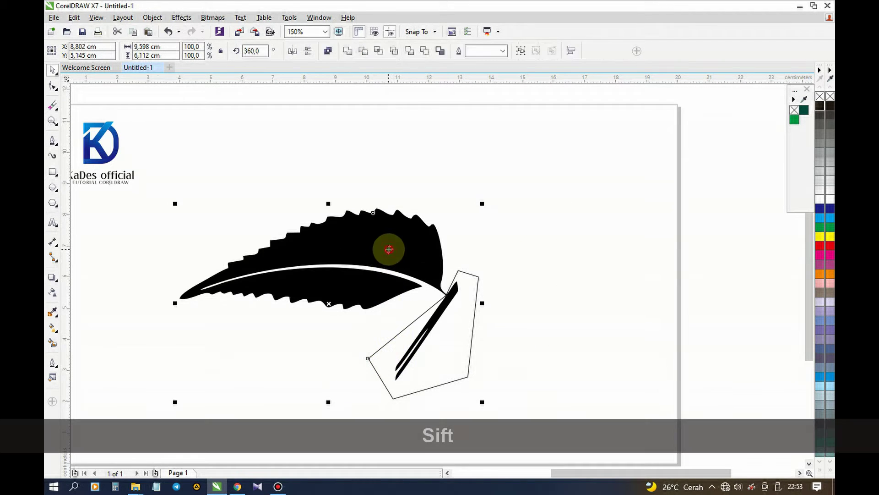
click(362, 54)
click(458, 358)
key(Delete)
Rotate the leaf by about 39 degrees and place a horizontally mirrored copy against its stem end.
click(418, 230)
click(414, 249)
drag(175, 313, 238, 392)
click(429, 302)
drag(353, 261, 314, 279)
drag(200, 278, 446, 280)
Scale both leaves down together to about 2.8 cm overall width and weld them into one shape.
shift+click(338, 280)
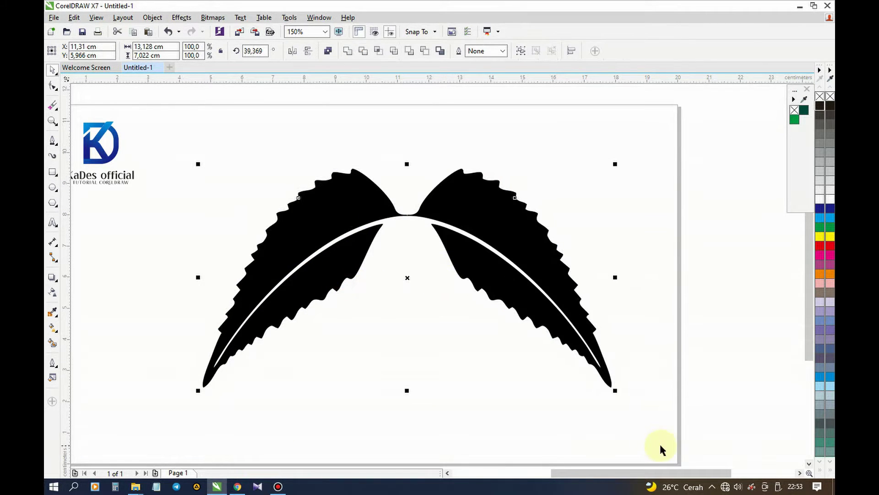
drag(616, 392, 452, 393)
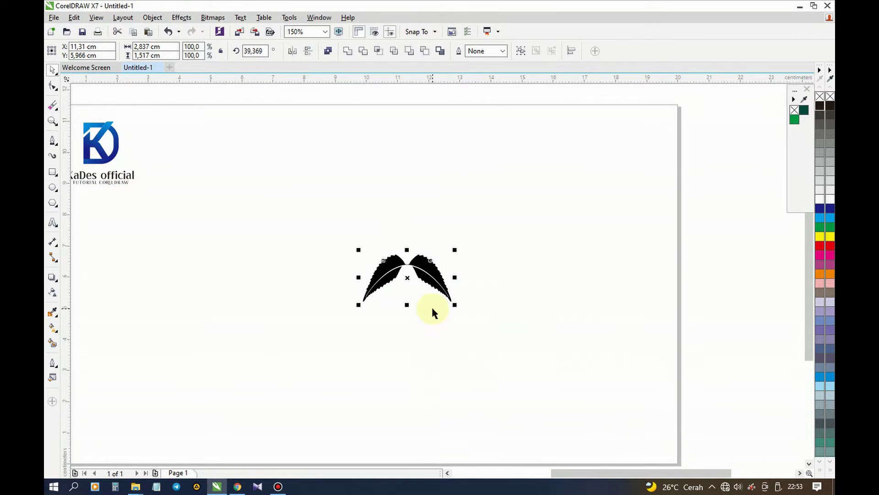
click(348, 52)
Move the leaf pair down, shrink it to about 2.1 cm wide and place a copy straight above it near the page's upper edge.
click(451, 183)
drag(436, 269, 328, 330)
scroll(385, 233, down, 3)
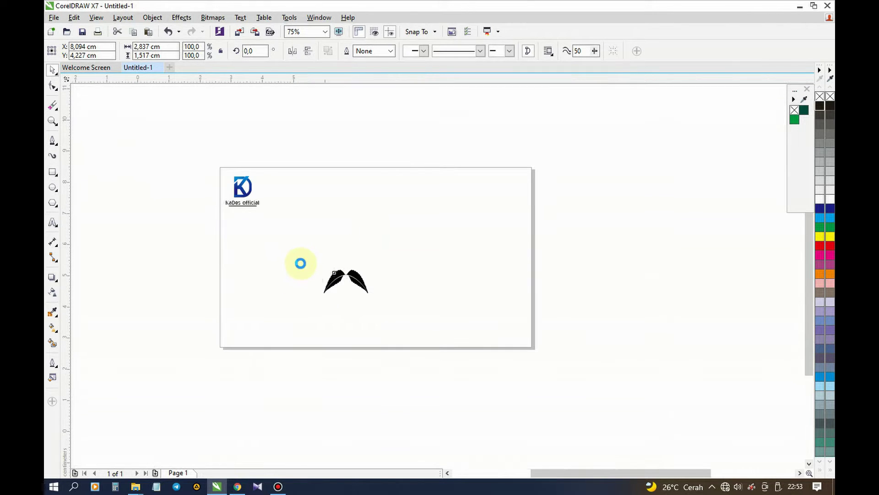
scroll(300, 260, up, 3)
drag(410, 295, 384, 312)
drag(416, 346, 390, 121)
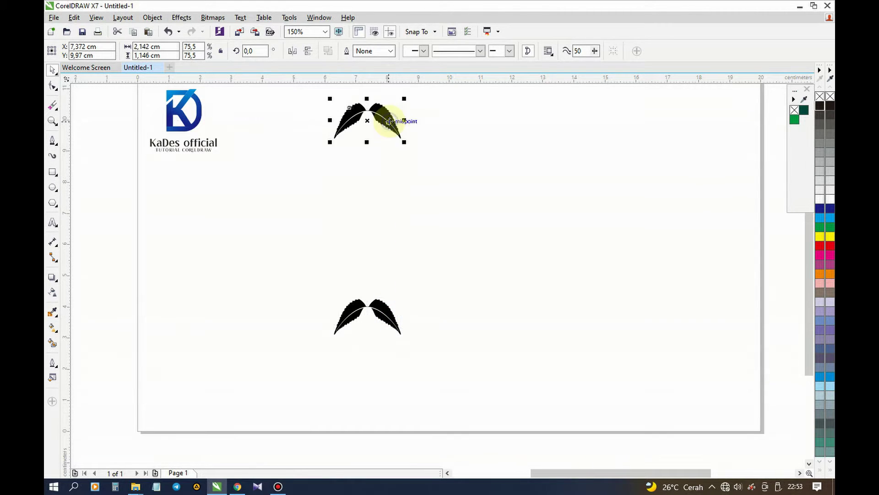
Blend the lower leaf pair into the upper leaf pair with the Blend tool.
click(410, 165)
drag(434, 326, 457, 374)
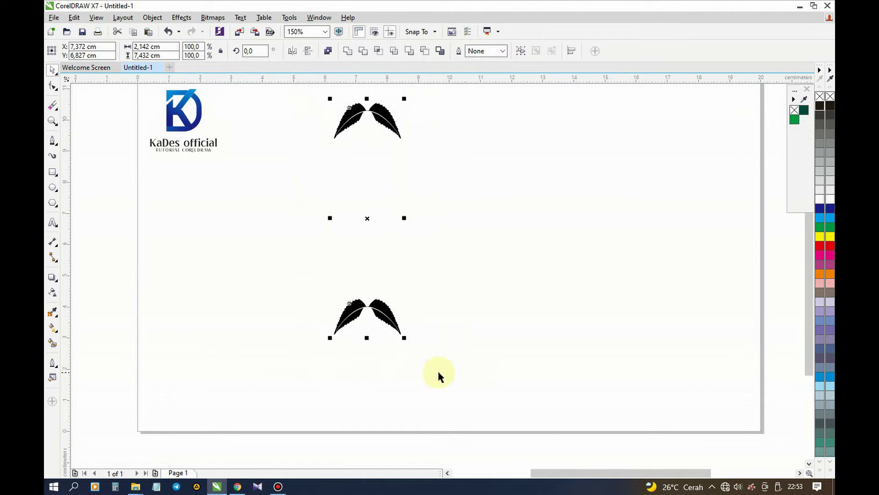
click(57, 317)
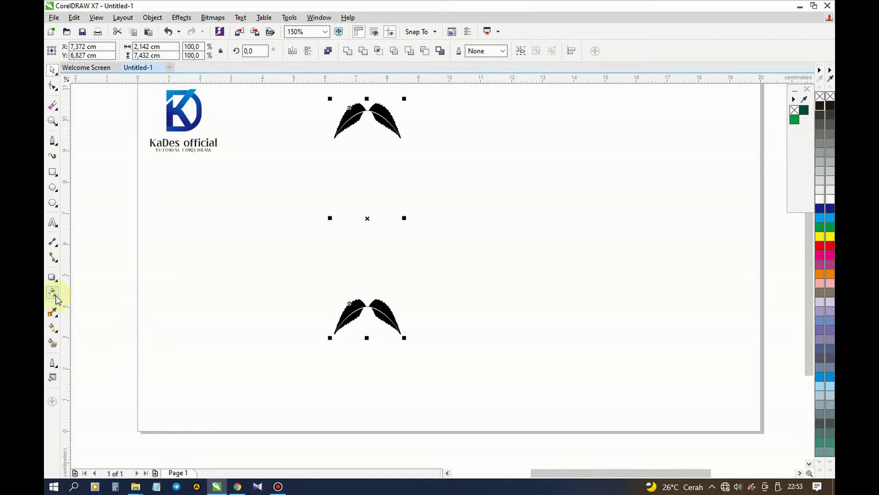
click(55, 280)
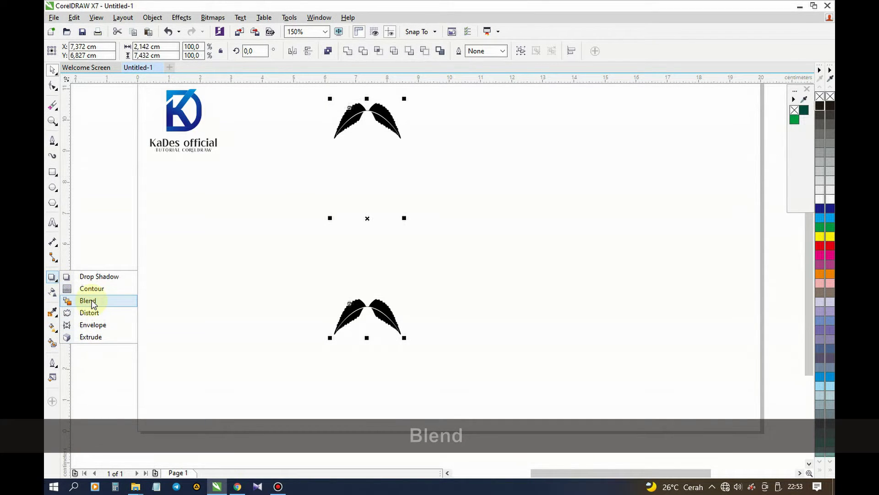
click(87, 300)
drag(367, 315, 367, 109)
click(359, 329)
drag(365, 307, 361, 112)
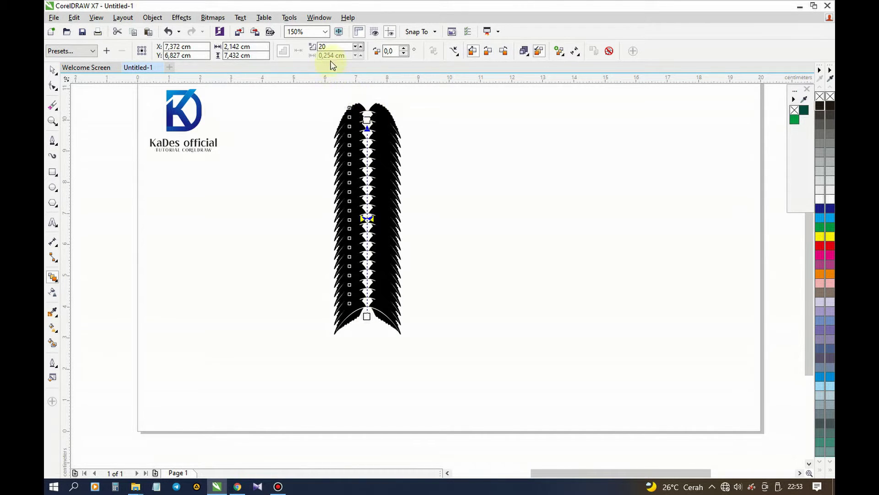
Reduce the number of blend steps to 6.
click(361, 47)
click(360, 53)
click(360, 53)
click(360, 53)
click(361, 54)
click(360, 53)
click(360, 53)
click(361, 53)
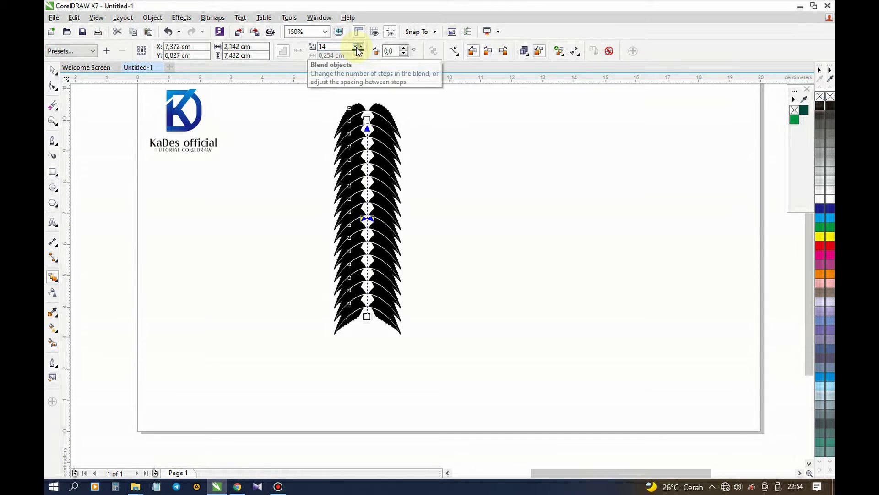
click(359, 52)
click(359, 52)
click(359, 52)
click(359, 52)
click(359, 53)
click(359, 52)
click(359, 53)
click(359, 53)
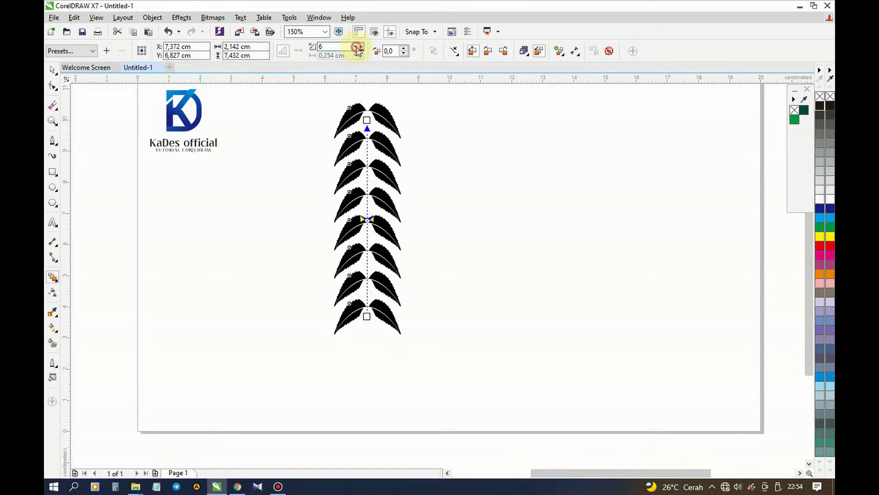
Move the blended leaf column aside to the left part of the page.
click(51, 71)
drag(378, 196, 317, 228)
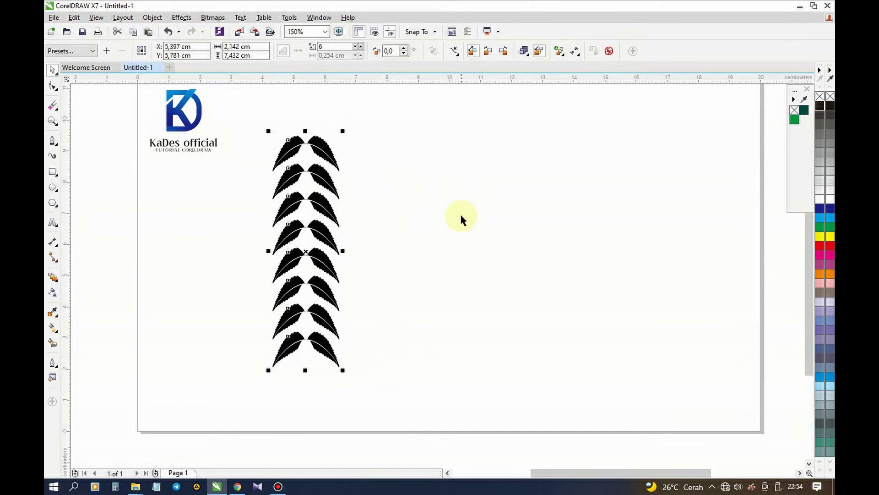
click(460, 216)
Draw a straight vertical line about 8.3 cm long beside the leaf column with the Pen tool.
click(52, 140)
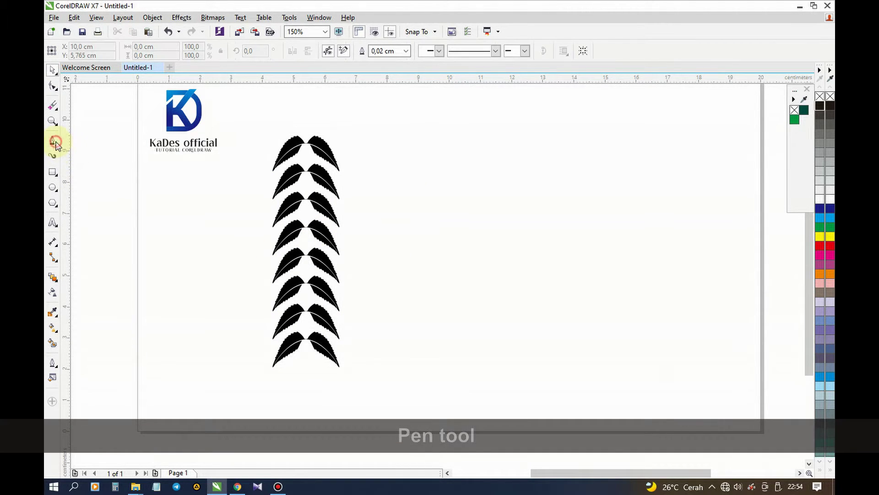
click(407, 134)
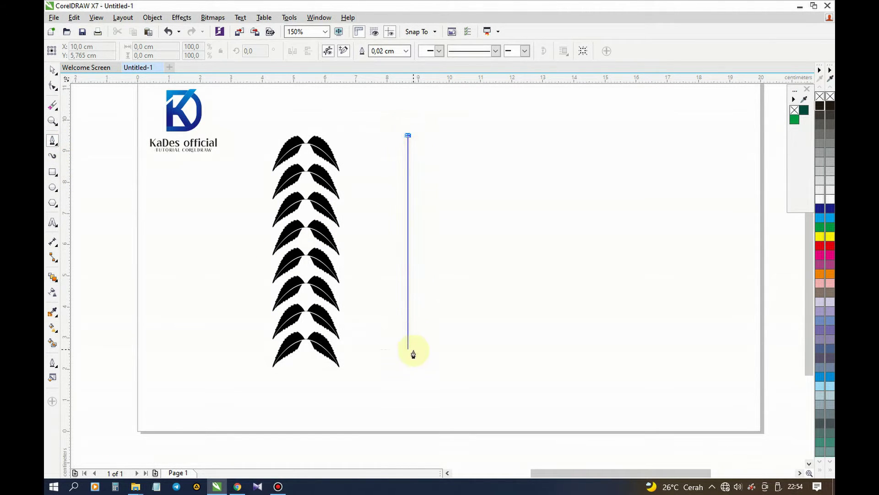
double_click(408, 398)
key(space)
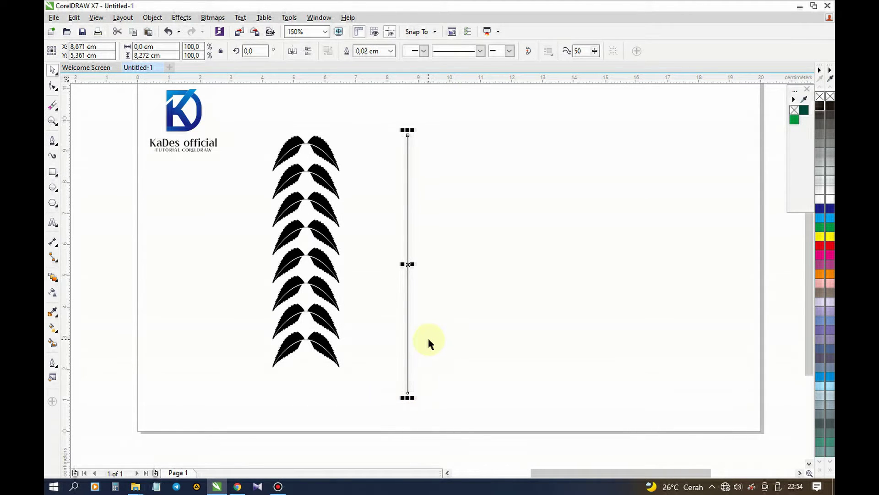
Convert the vertical line to a curve and reshape its nodes and handles into a gentle S-shaped stem.
click(53, 89)
drag(380, 116, 466, 411)
click(200, 53)
drag(411, 218, 458, 246)
drag(409, 308, 398, 305)
drag(408, 392, 391, 393)
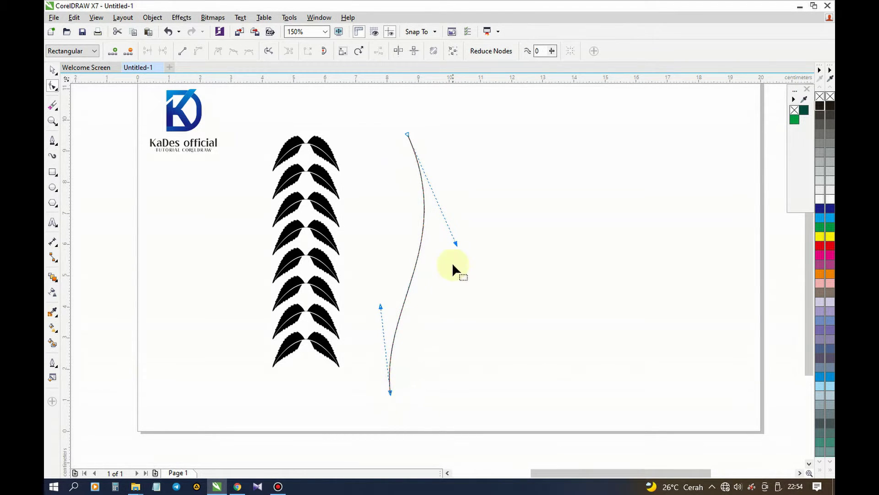
drag(408, 133, 418, 141)
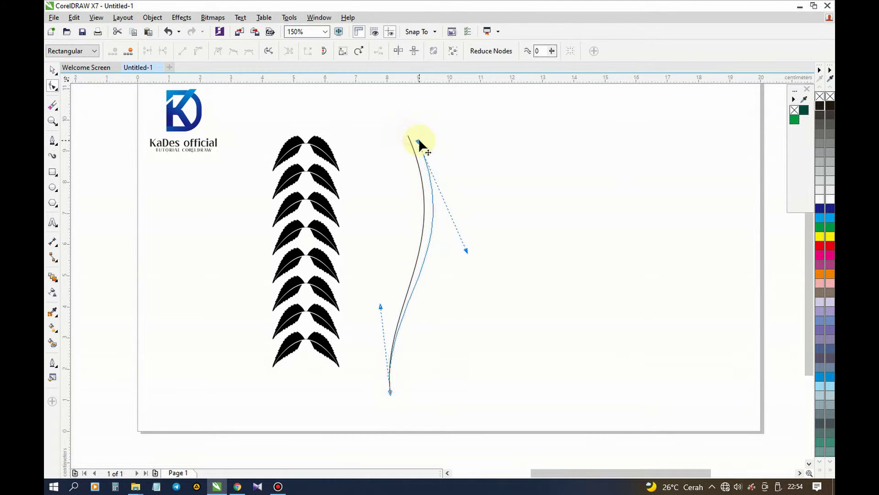
drag(468, 251, 471, 267)
drag(380, 306, 375, 291)
key(space)
click(383, 225)
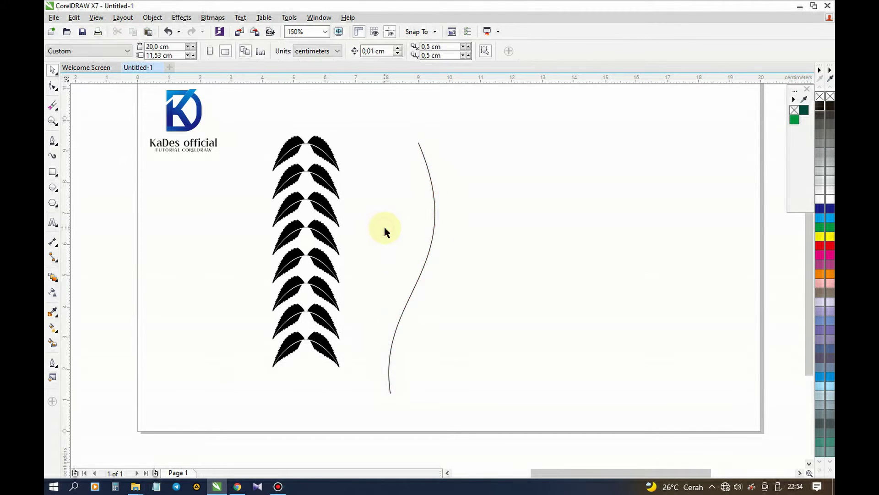
Attach the leaf blend to the S-shaped curve as its new path and set the blend steps to 8.
click(324, 180)
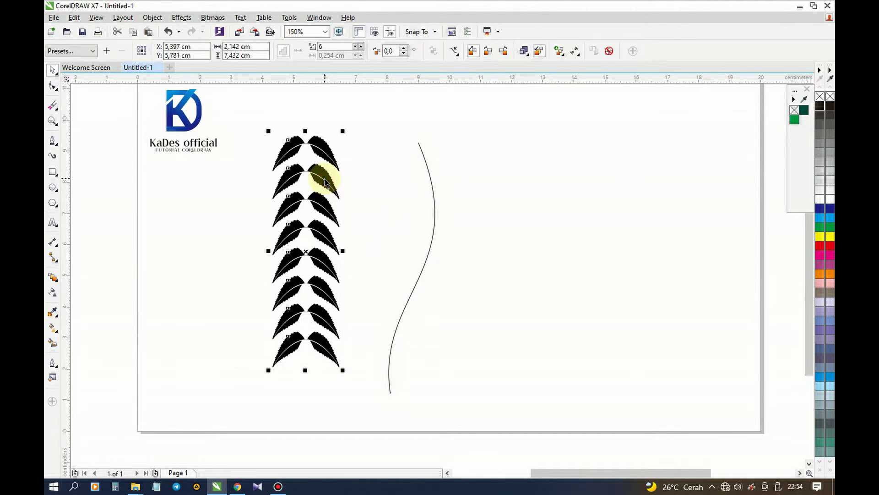
click(457, 55)
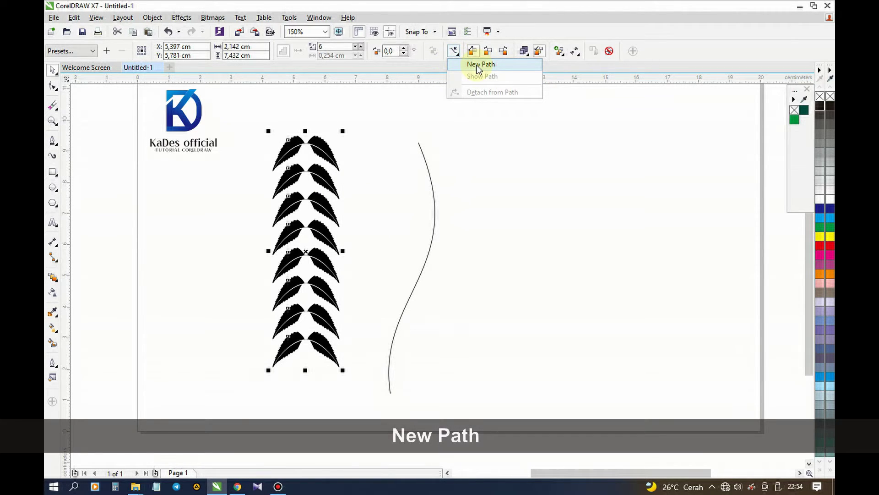
click(476, 65)
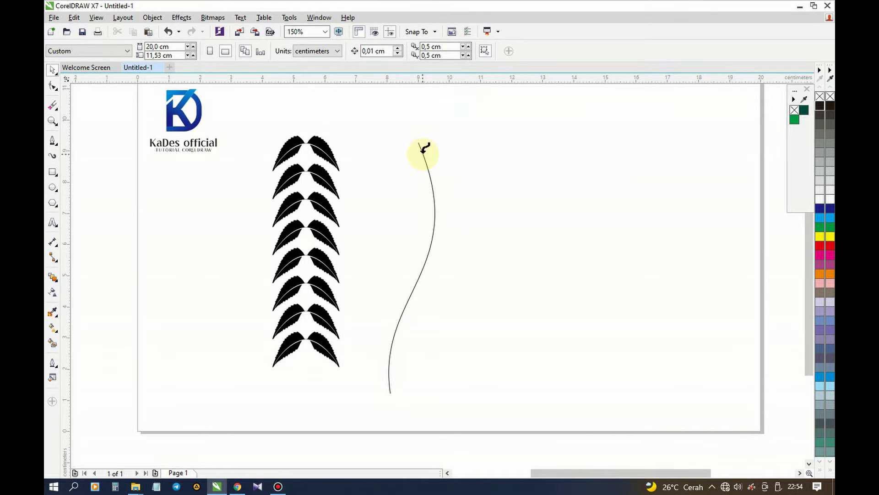
click(422, 152)
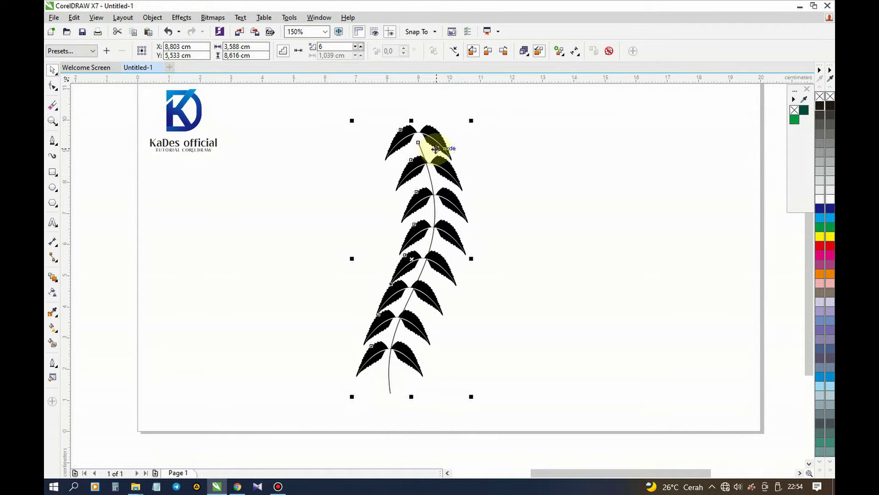
click(361, 47)
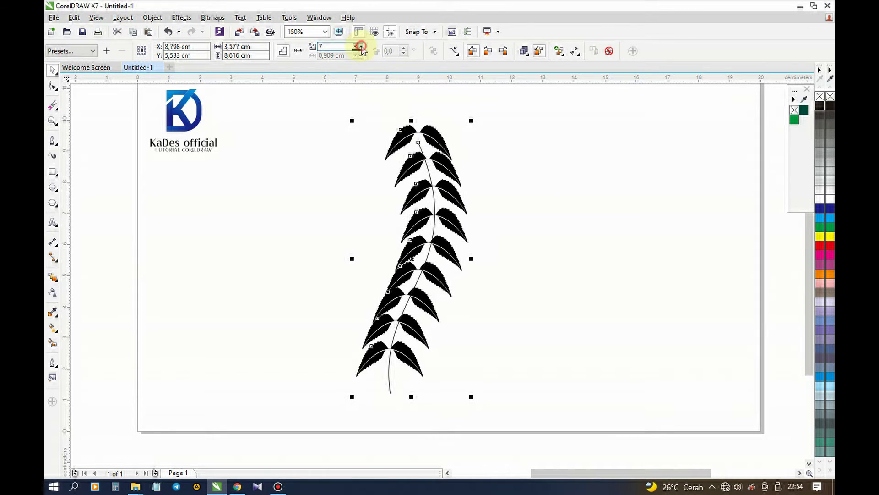
click(360, 47)
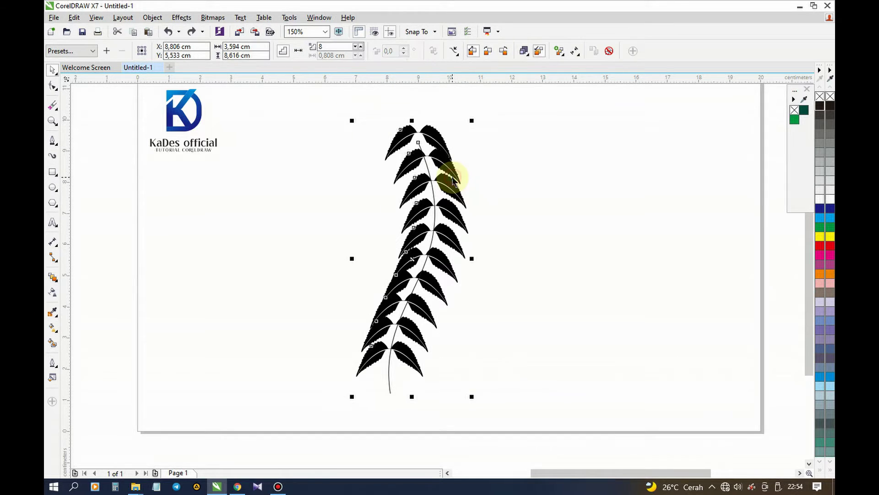
Enable Blend along full path and Rotate all objects for the leaf blend.
click(560, 52)
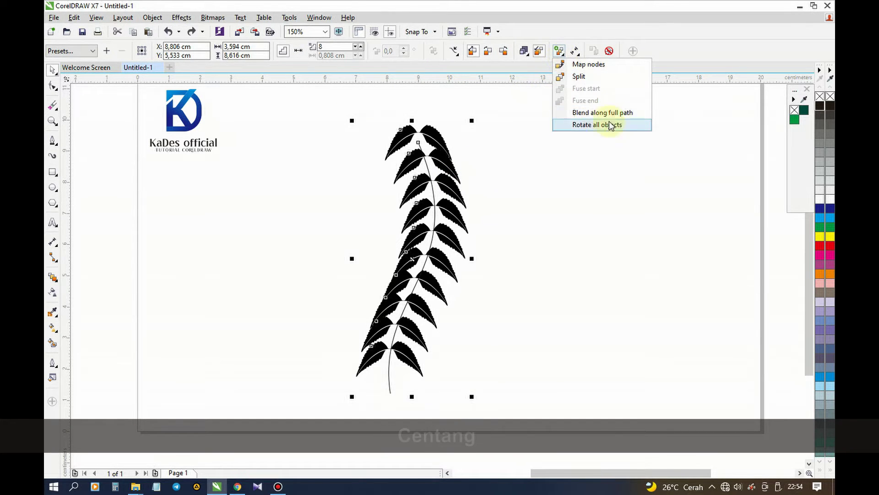
click(591, 113)
click(559, 51)
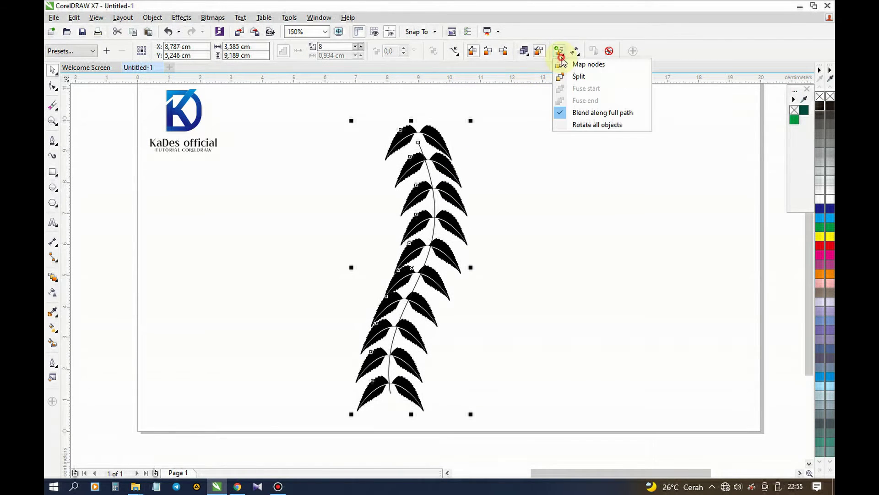
click(606, 126)
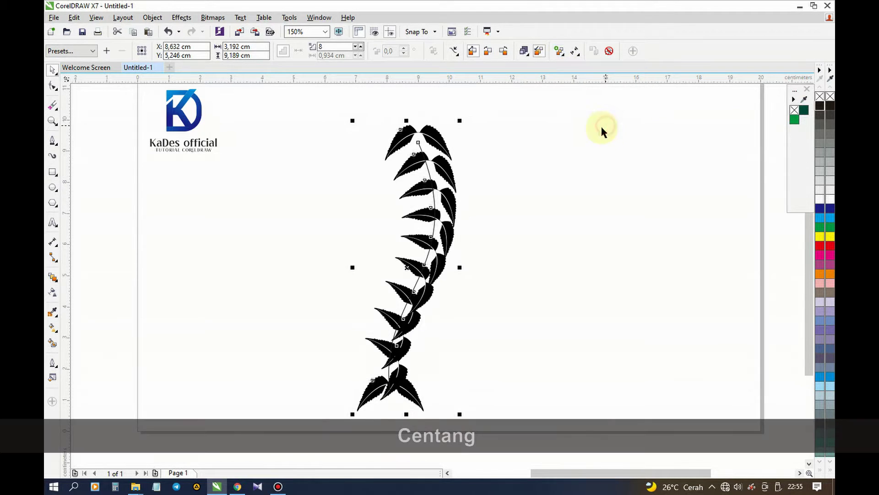
click(560, 187)
Rotate the blend's bottom leaf pair so that the leaves spread evenly along both sides of the stem.
click(407, 398)
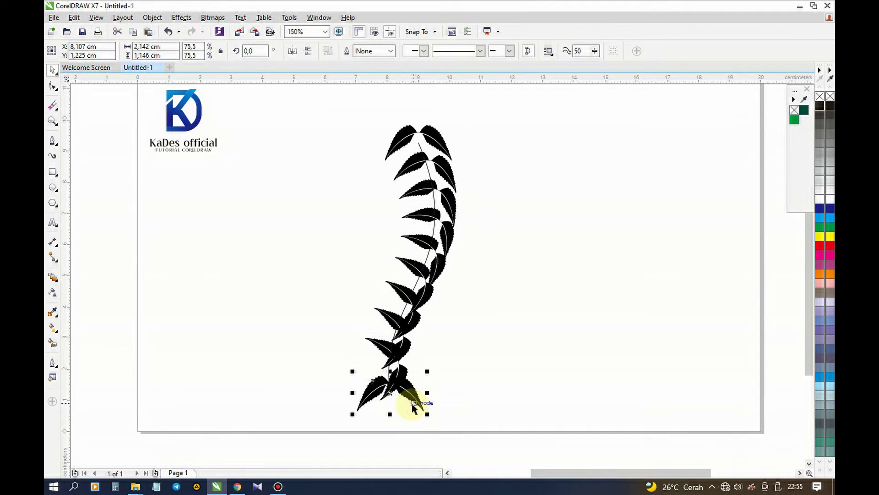
click(411, 401)
drag(427, 418, 316, 394)
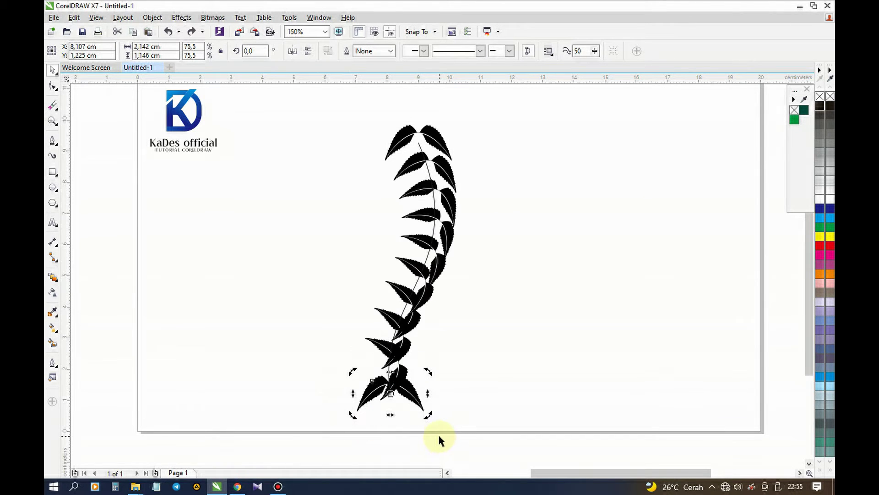
drag(352, 417, 426, 433)
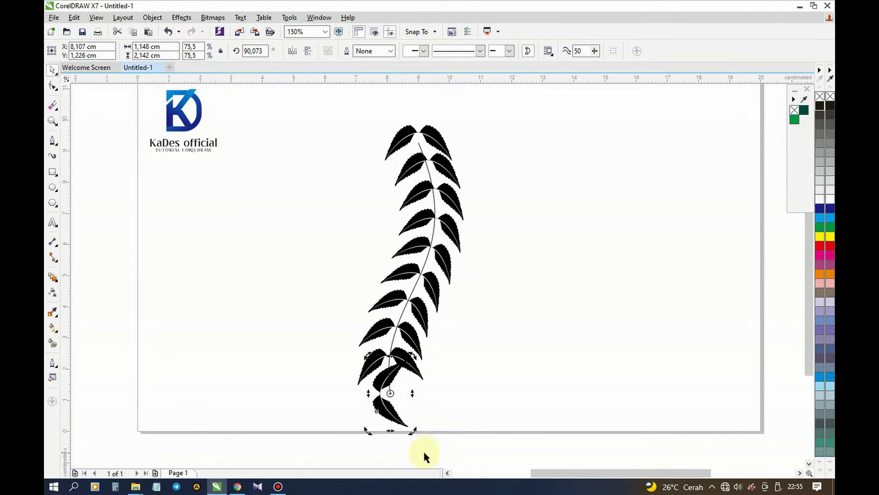
drag(412, 432, 434, 424)
Rotate the blend's top leaf pair about 23.4° counterclockwise to follow the direction of the stem's upper end.
scroll(403, 437, up, 2)
scroll(413, 413, down, 2)
scroll(409, 124, up, 2)
click(403, 133)
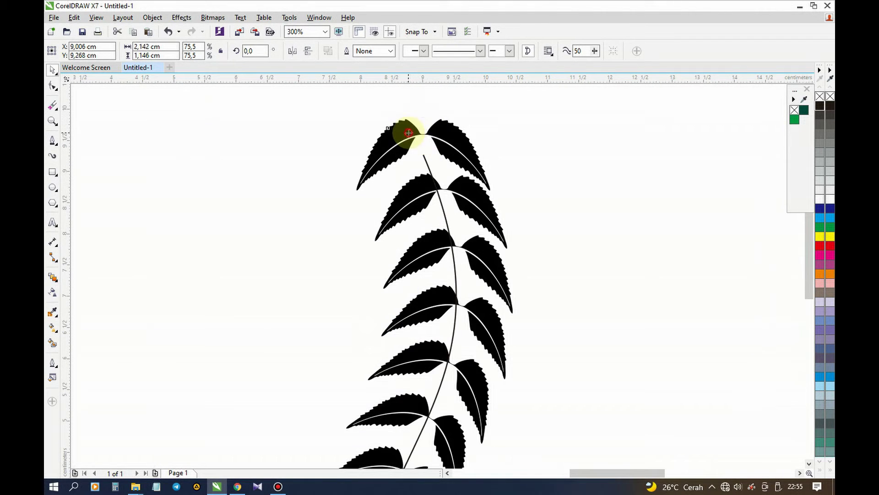
click(388, 152)
drag(353, 194, 366, 220)
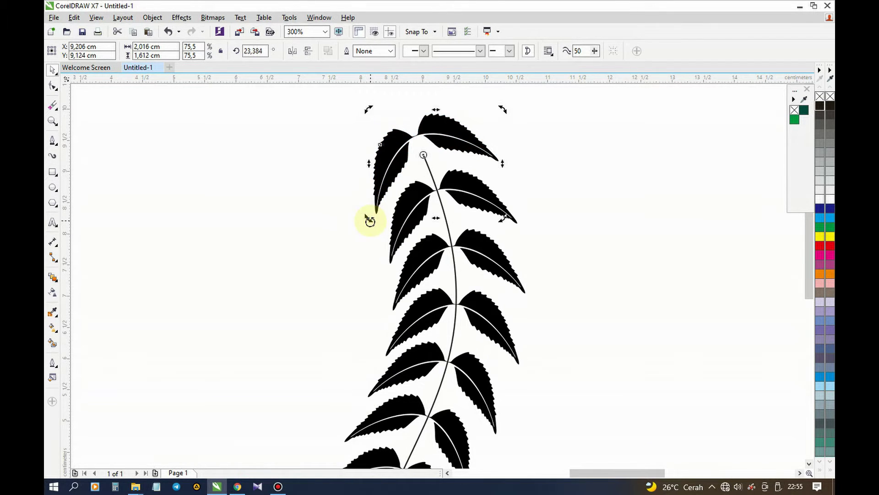
scroll(328, 120, down, 2)
click(519, 211)
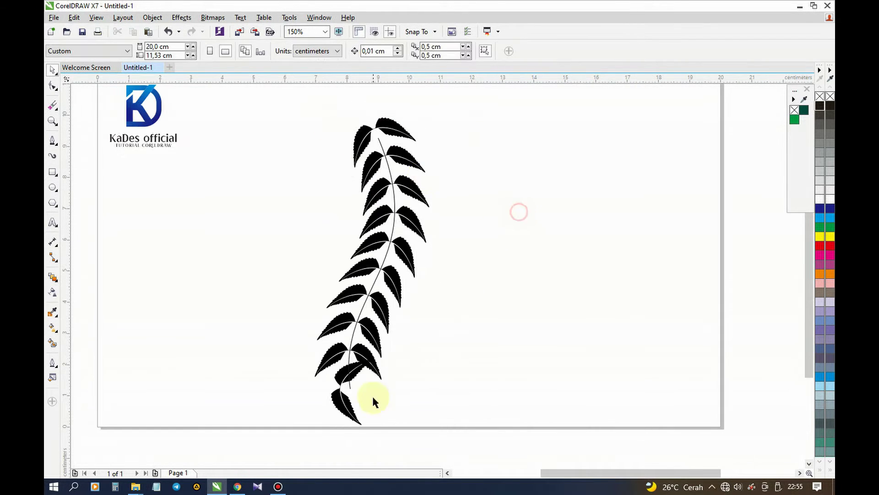
Scale the blend's top leaf pair down to about 38.6% so that the leaves taper towards the stem's tip.
click(346, 414)
scroll(346, 417, up, 2)
click(435, 406)
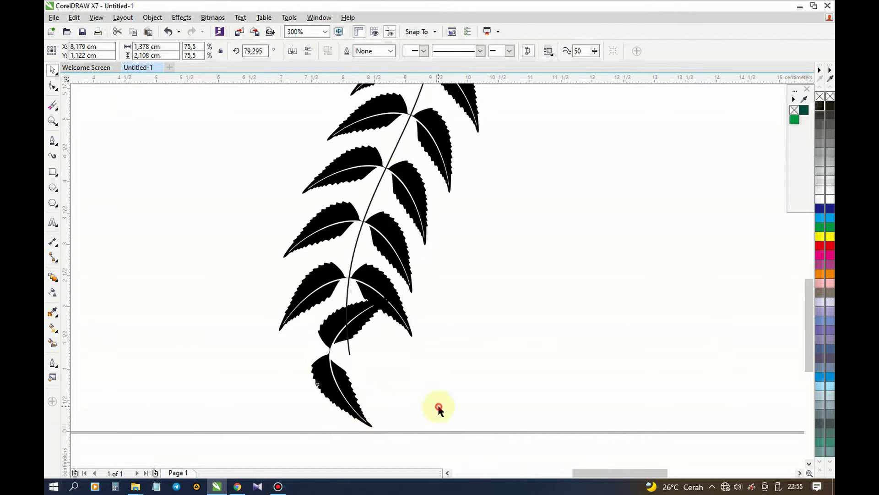
scroll(355, 419, down, 2)
click(399, 130)
drag(420, 171, 402, 180)
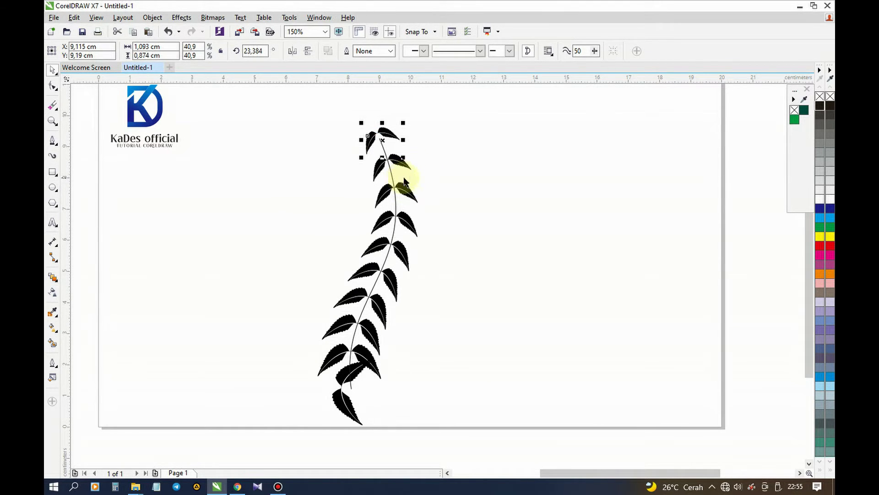
drag(404, 160, 400, 160)
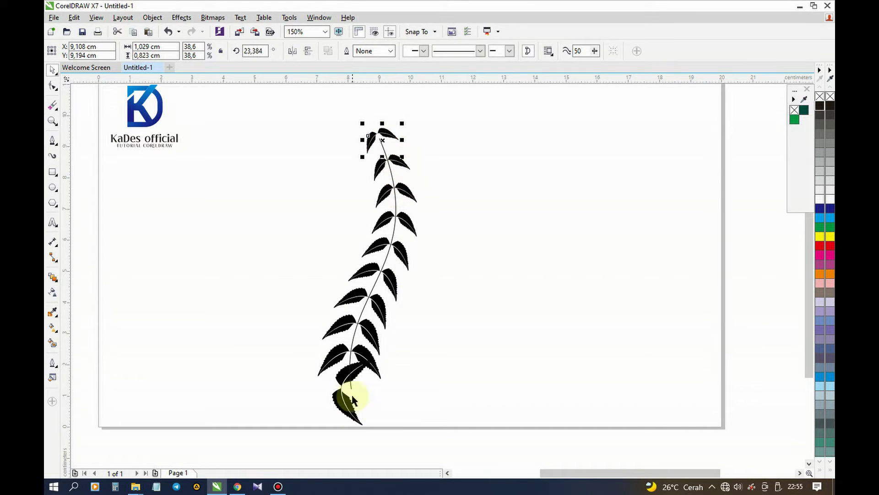
Set the leaf blend to 10 steps and adjust its linked object and color acceleration to space the leaf pairs along the stem.
click(358, 376)
click(366, 337)
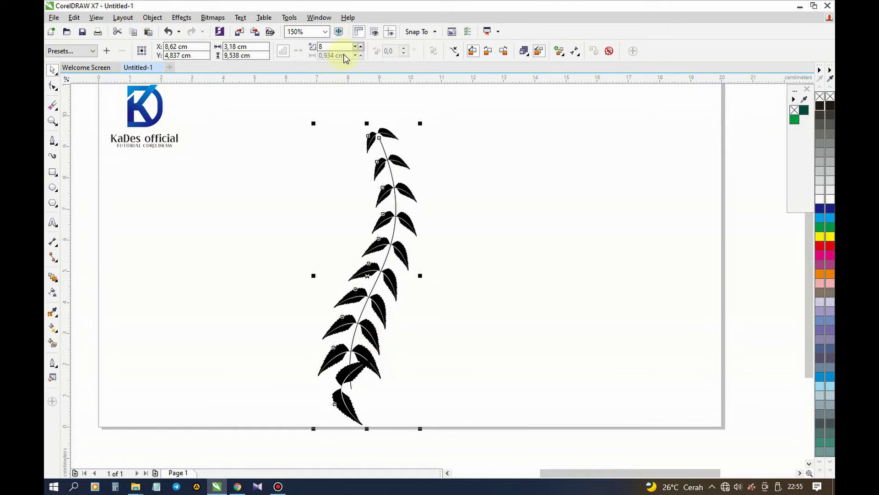
click(360, 46)
click(361, 47)
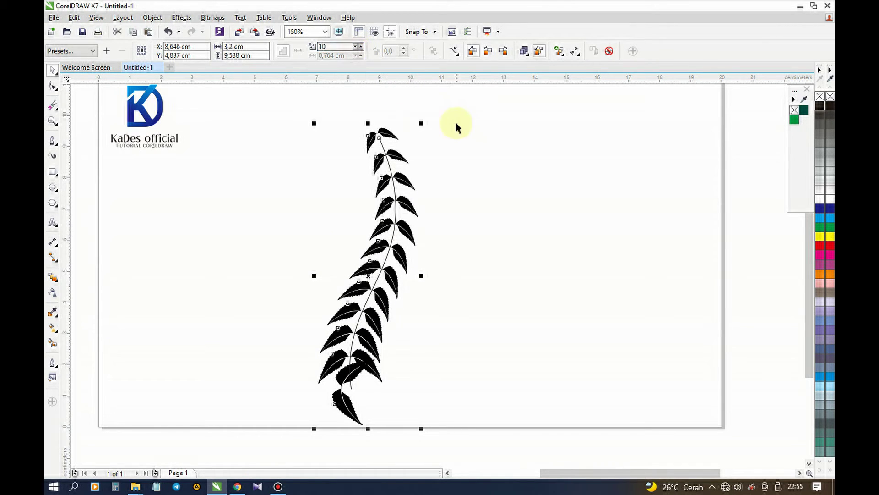
click(525, 51)
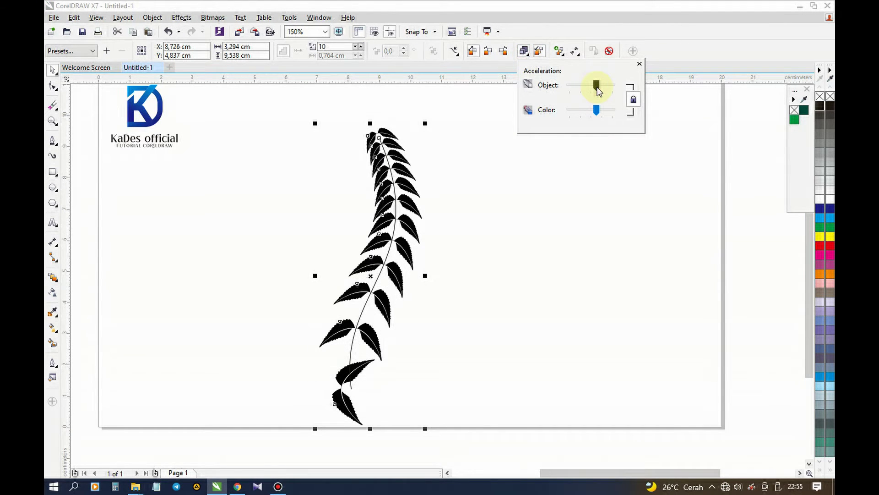
drag(595, 88, 595, 89)
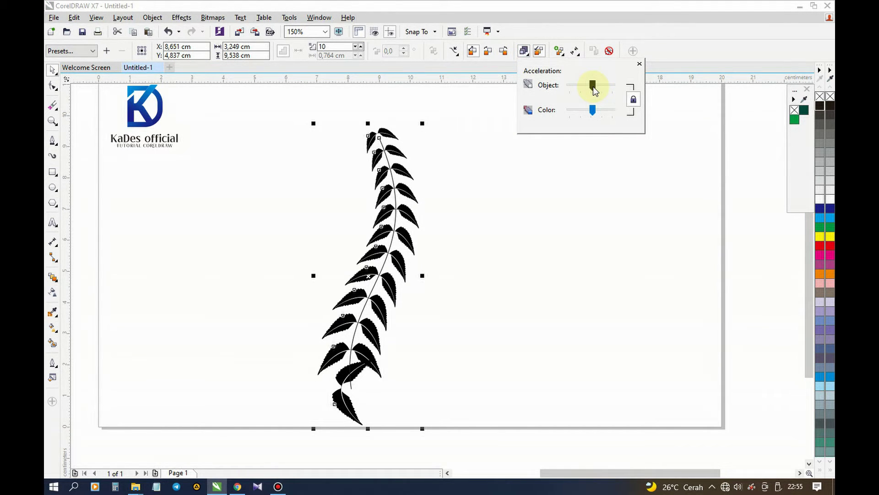
drag(591, 86, 591, 86)
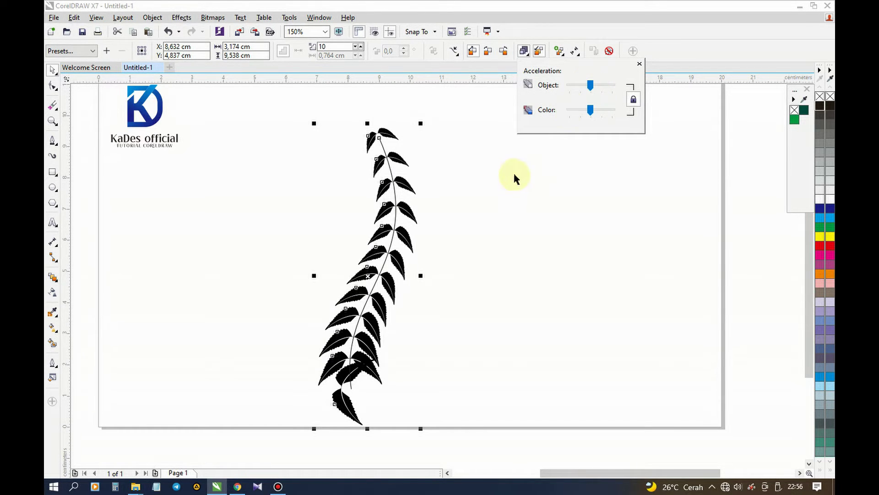
Scale the blend's bottom leaf pair to about 62.1% and fill it with dark green.
click(359, 386)
click(348, 403)
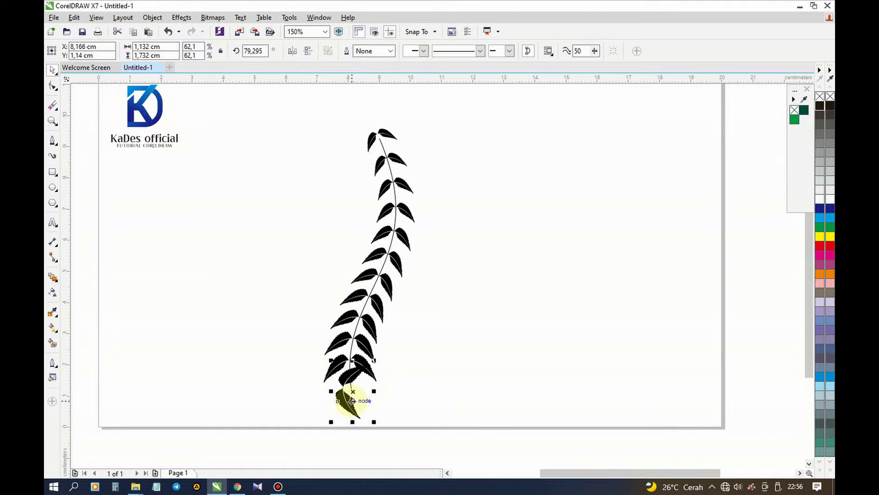
click(804, 112)
Fill the blend's top leaf pair with the lighter green to create a color gradation along the branch.
click(383, 138)
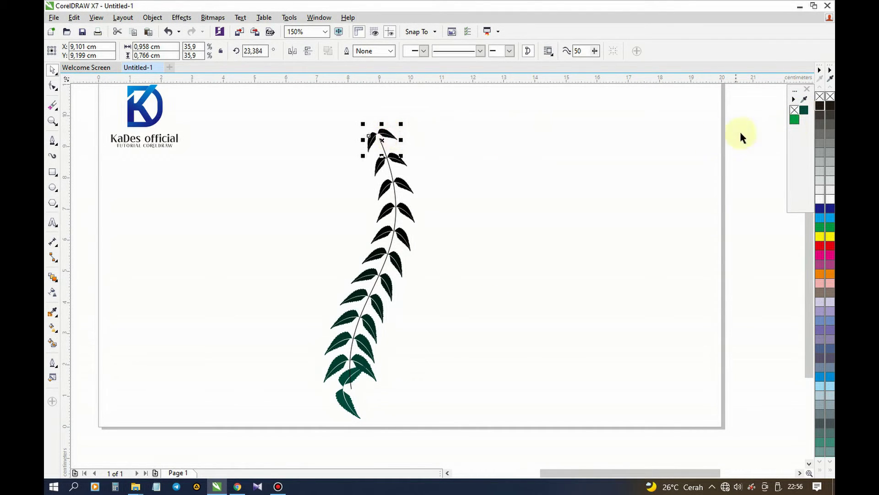
click(794, 120)
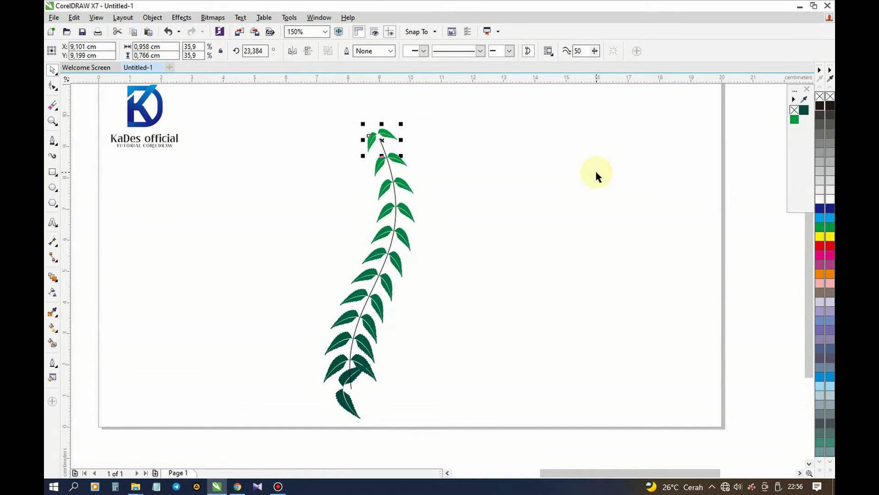
click(595, 173)
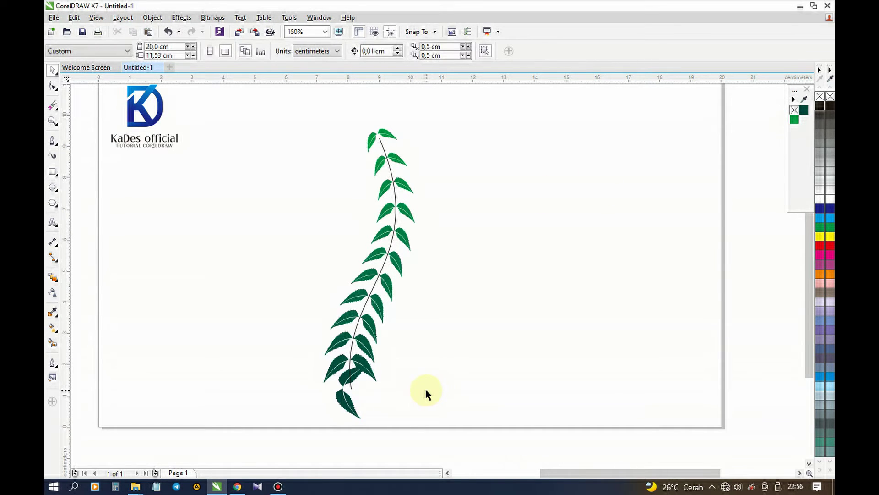
Set the stem's outline width to 0.05 cm and its outline color to dark green.
click(396, 222)
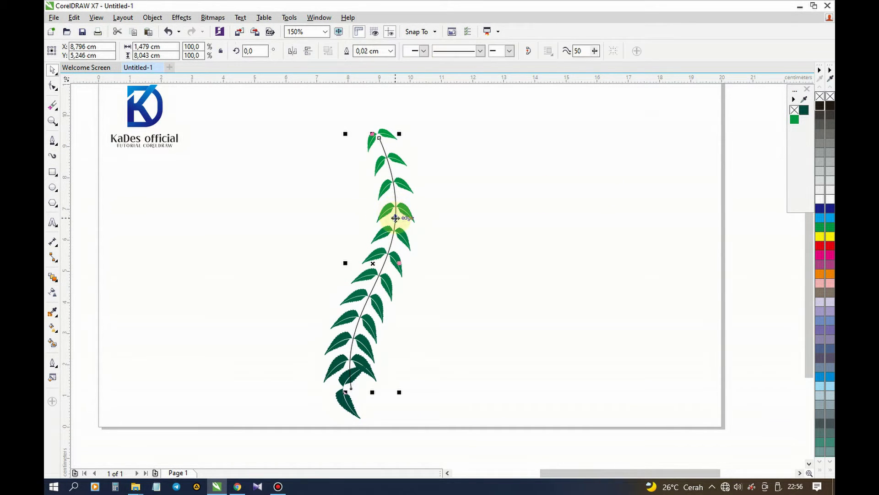
click(390, 51)
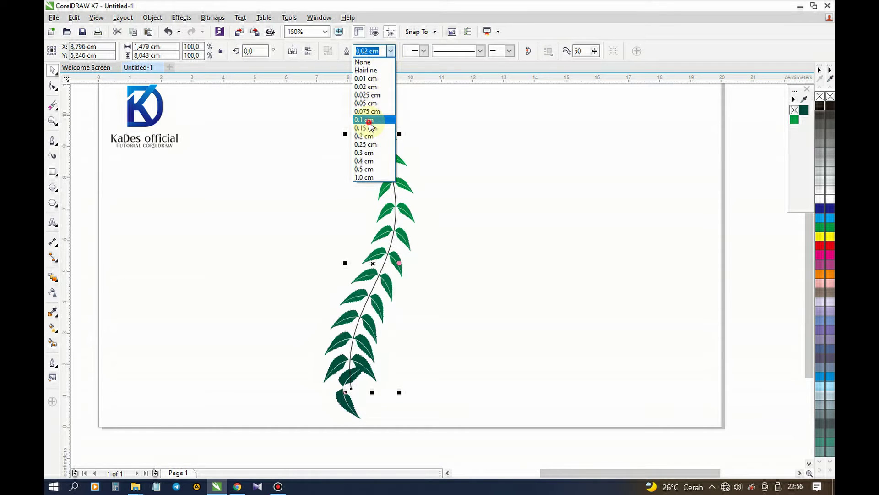
click(368, 119)
click(392, 51)
click(369, 103)
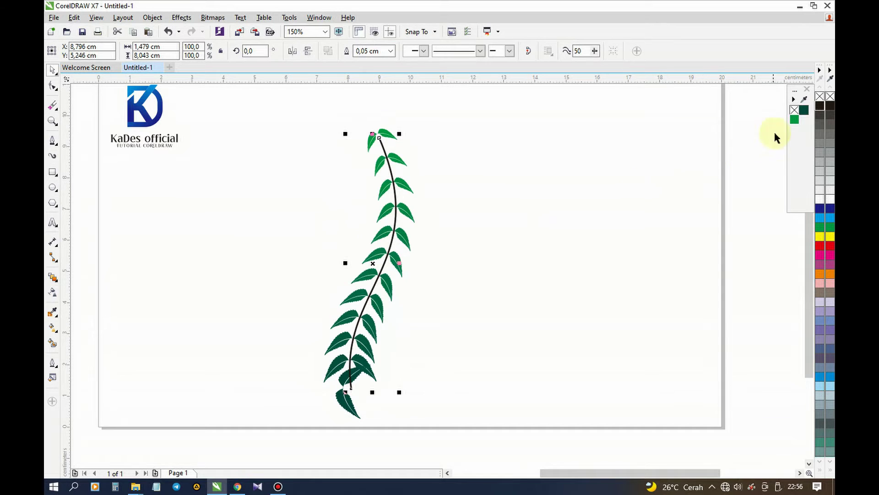
right_click(805, 110)
click(594, 180)
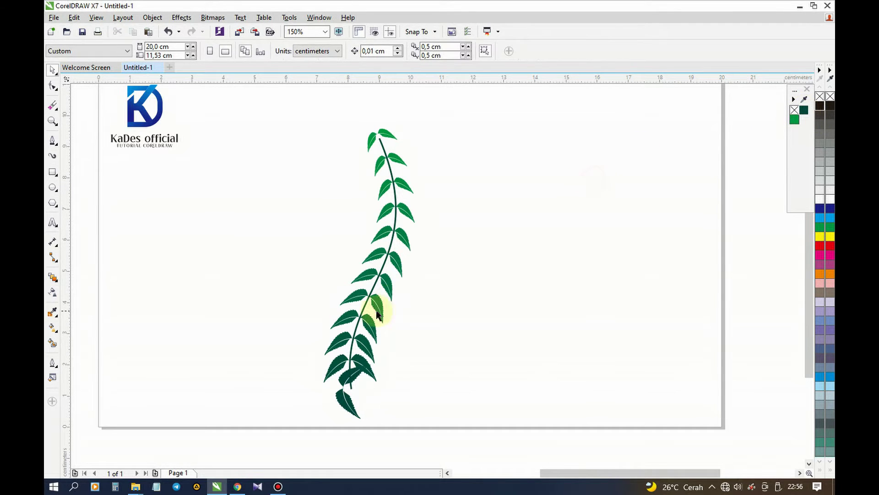
Break the leaf blend apart and delete the overlapping leaf pair at the stem's lower end.
click(384, 268)
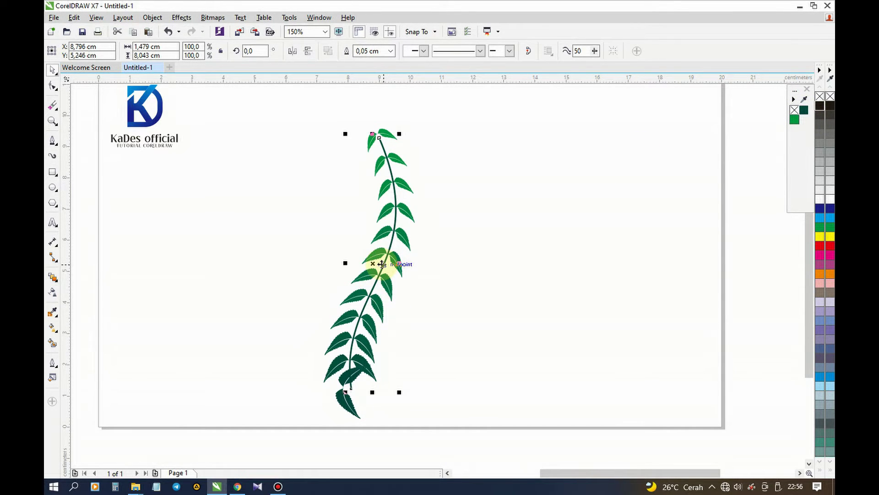
click(375, 258)
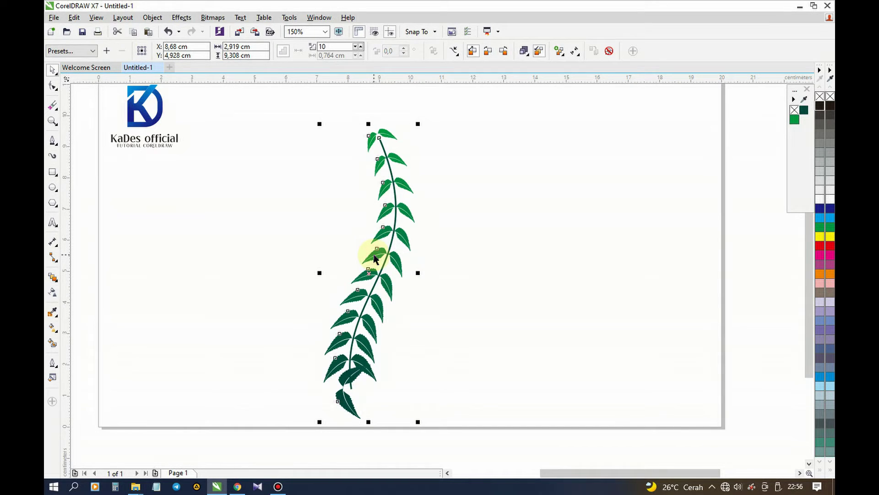
right_click(375, 258)
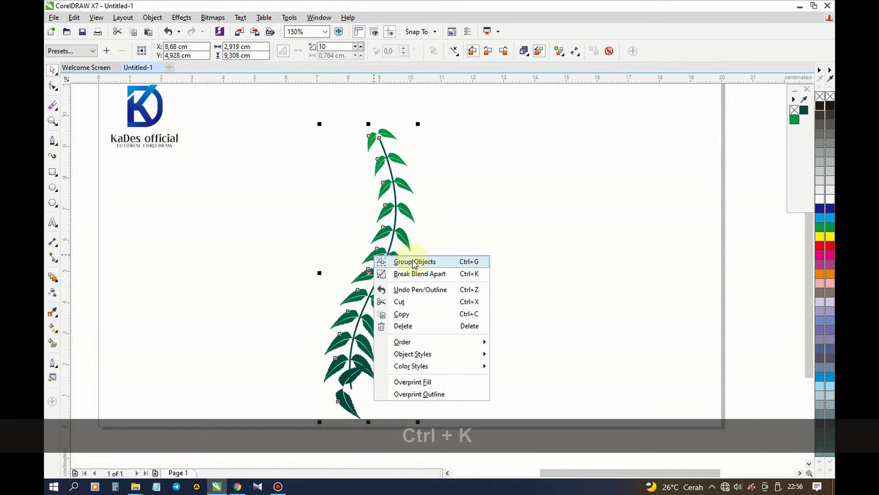
click(468, 274)
click(388, 392)
click(348, 407)
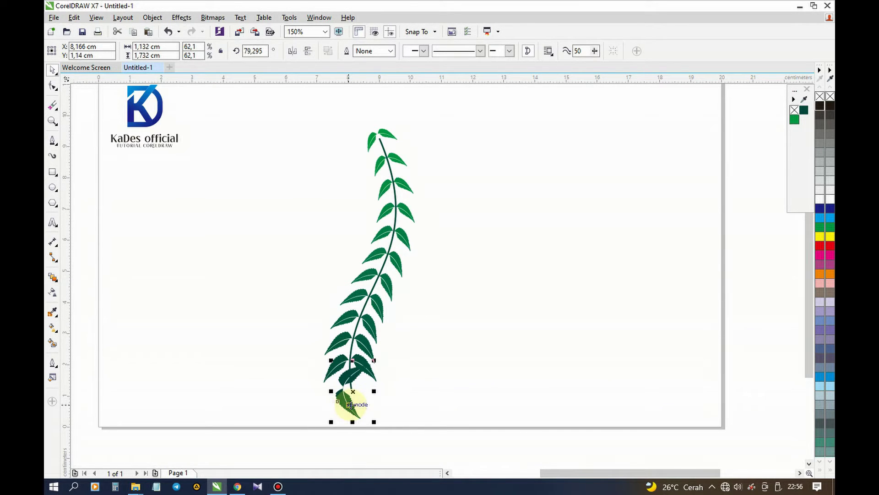
click(350, 400)
Move the top leaf pair down so that it joins the upper tip of the stem.
click(384, 134)
scroll(384, 132, up, 3)
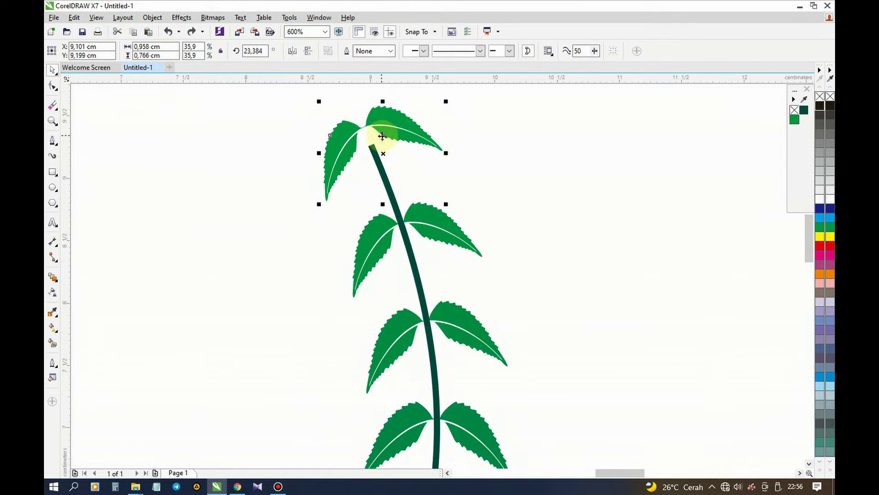
drag(384, 130, 389, 152)
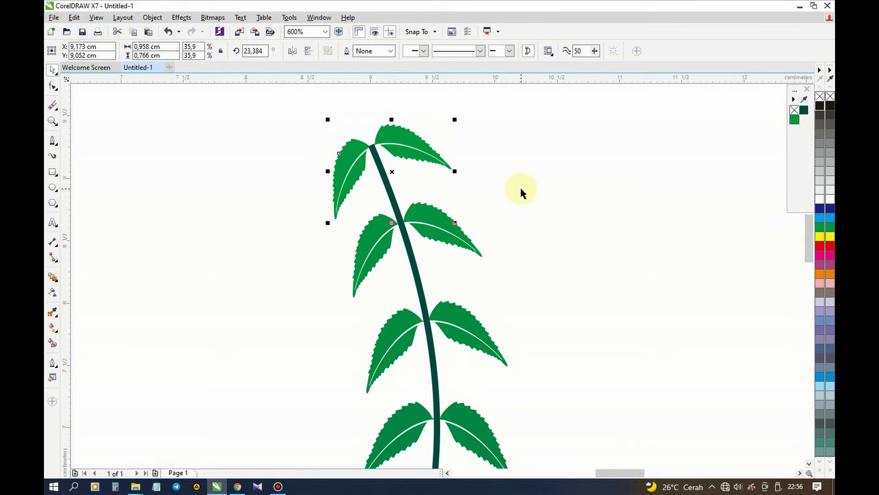
click(290, 139)
scroll(357, 140, down, 3)
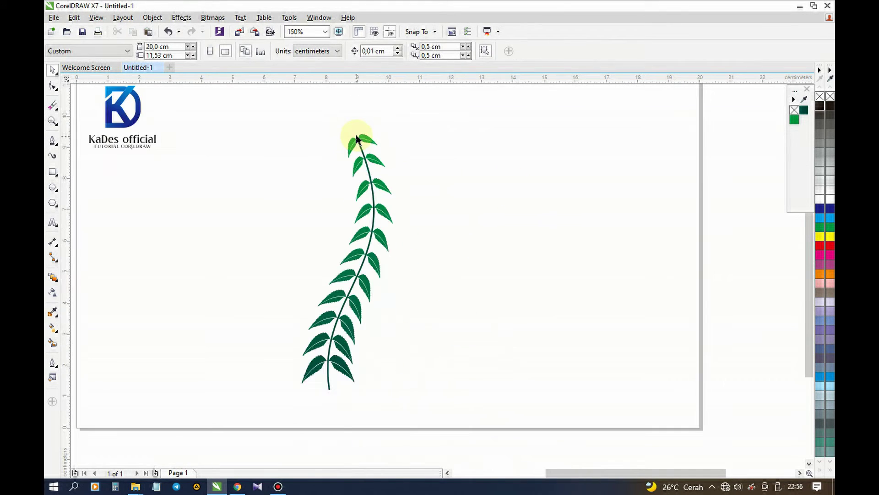
Group all leaves with the stem and move the branch to the page area below the logo.
drag(275, 123, 436, 412)
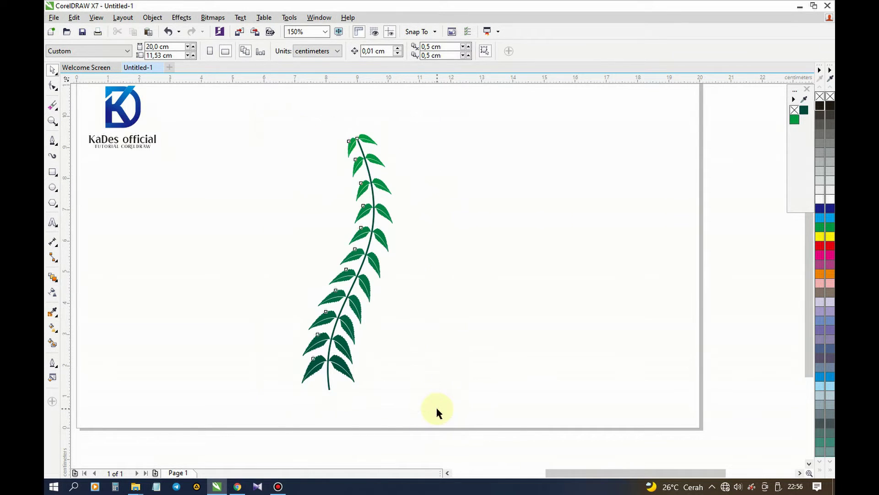
click(330, 388)
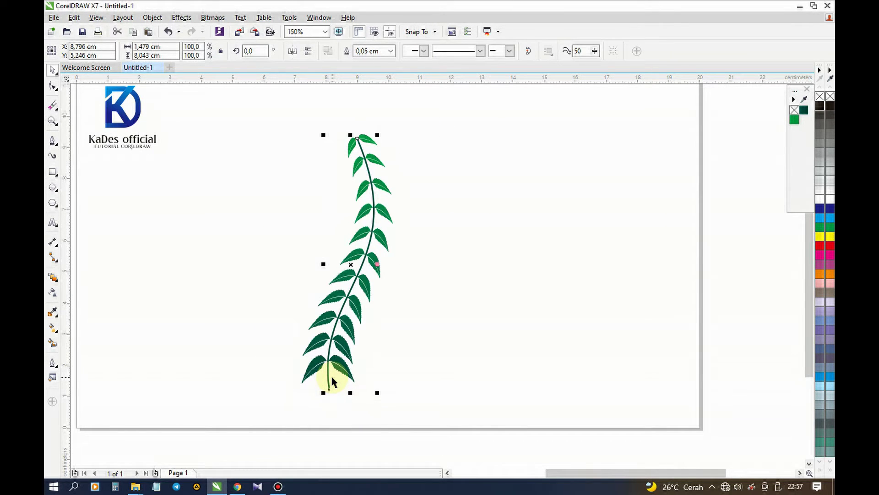
click(178, 227)
drag(240, 116, 457, 385)
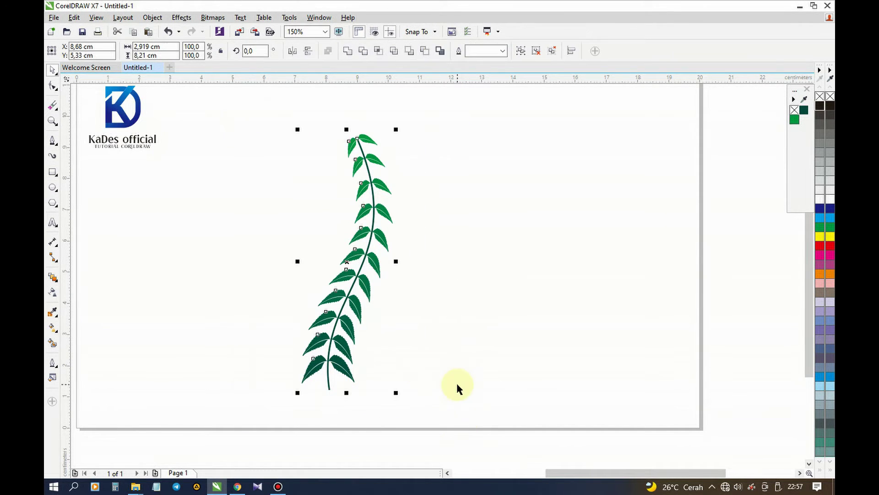
key(ctrl+g)
drag(356, 270, 177, 247)
click(251, 274)
Ungroup the branch and its inner leaf group so that single leaf pairs can be selected.
click(190, 235)
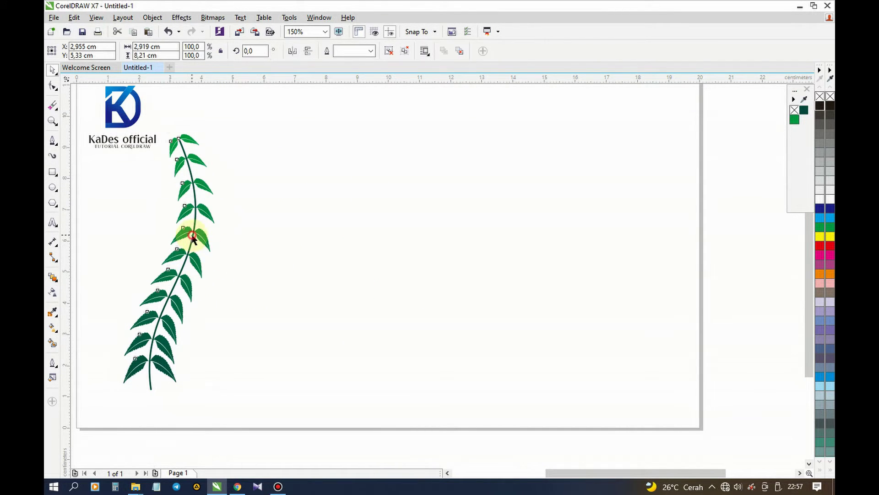
click(357, 167)
click(165, 366)
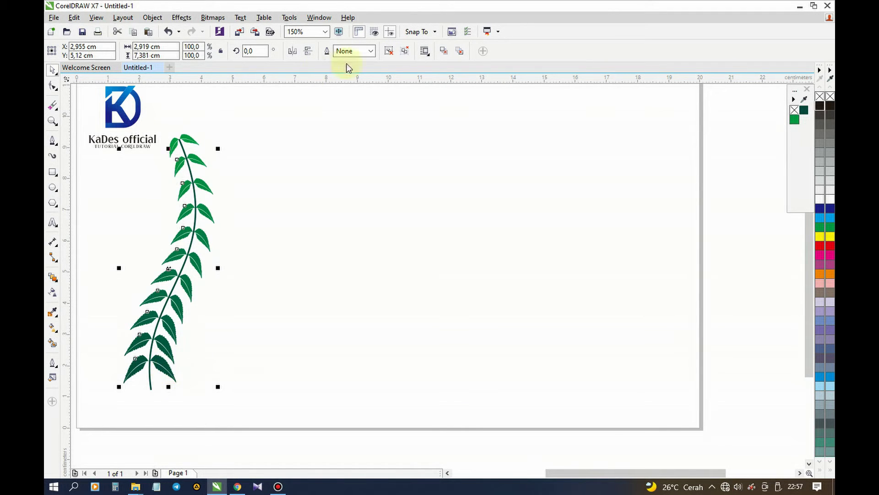
click(390, 53)
Place two copies of the branch's lowest leaf pair beside the branch, one vertically above the other.
click(190, 333)
click(171, 363)
drag(171, 363, 322, 145)
click(319, 241)
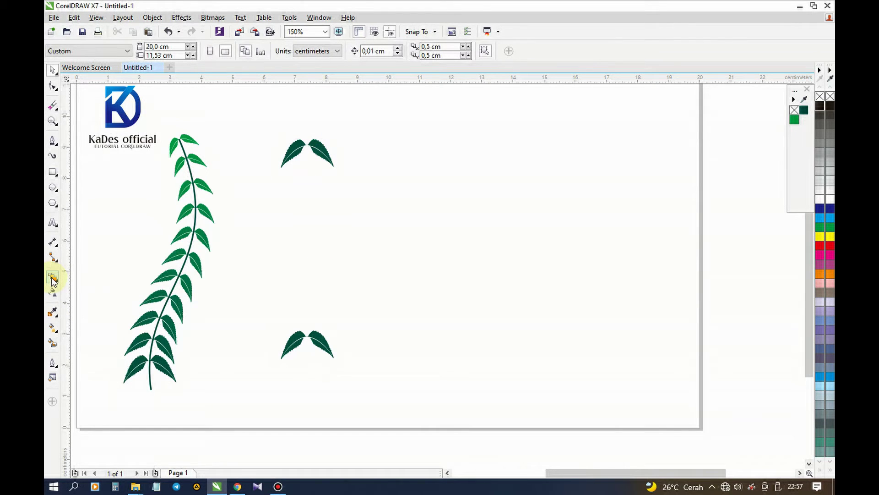
Blend the lower copied leaf pair with the upper one to form a vertical column of leaves.
click(53, 280)
drag(308, 340, 303, 148)
click(53, 70)
click(236, 114)
Draw a circle, enlarge it to about 4.3 cm in diameter and place it next to the leaf column.
click(53, 187)
drag(369, 226, 464, 349)
key(space)
drag(434, 304, 415, 304)
drag(478, 353, 483, 355)
drag(413, 278, 402, 278)
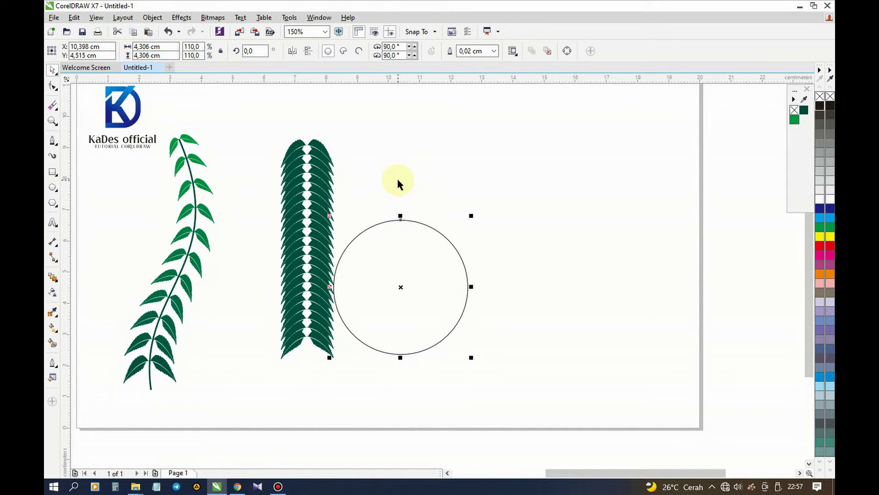
Turn the circle into an arc and extend its starting angle to about 306°, leaving a small gap near the bottom.
click(398, 183)
click(426, 276)
click(359, 52)
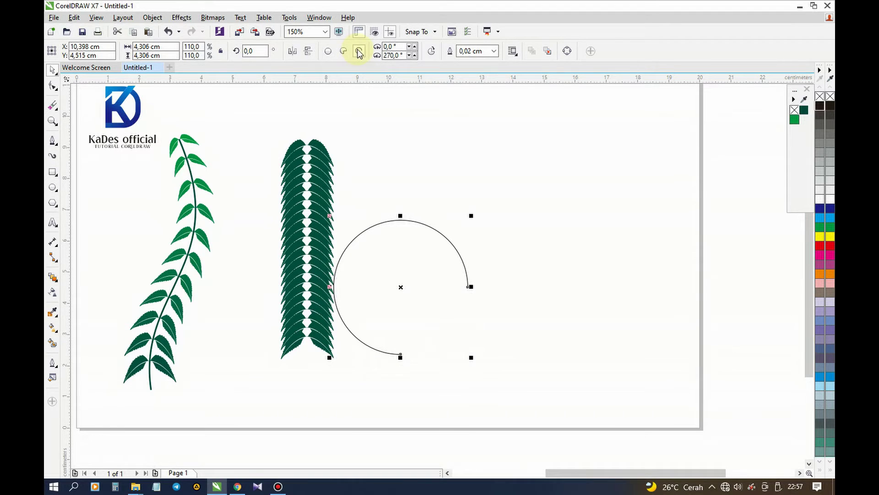
click(53, 87)
drag(467, 287, 452, 358)
key(space)
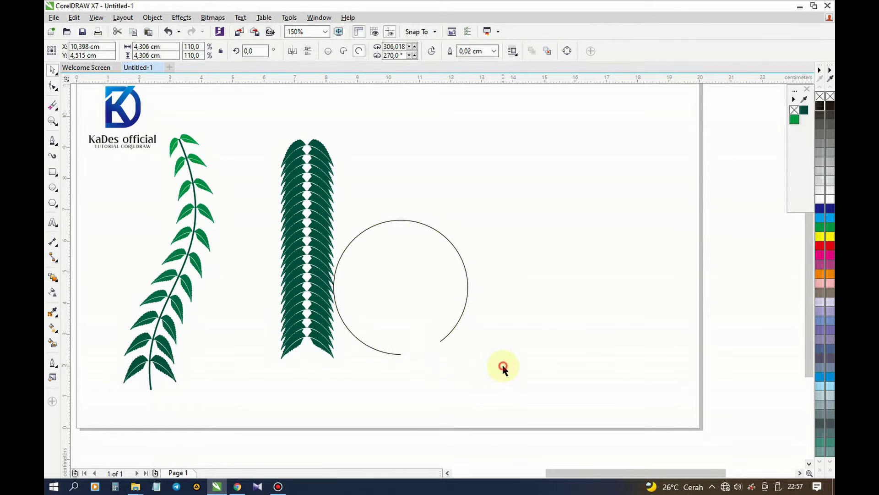
Assign the circular arc as the new path for the vertical leaf column blend.
click(503, 367)
click(317, 227)
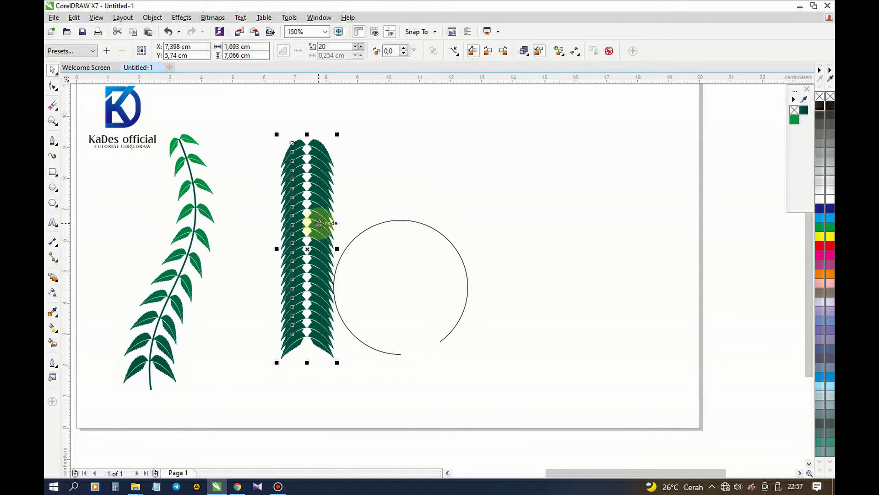
click(456, 53)
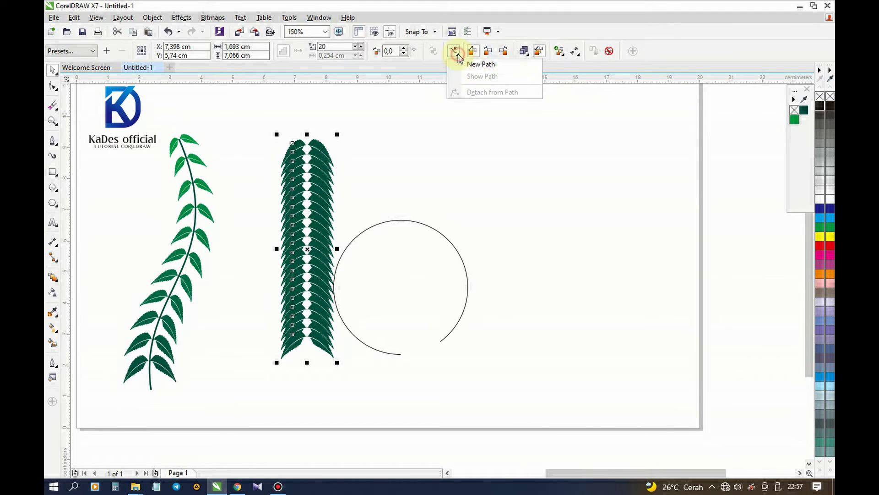
click(479, 69)
click(402, 220)
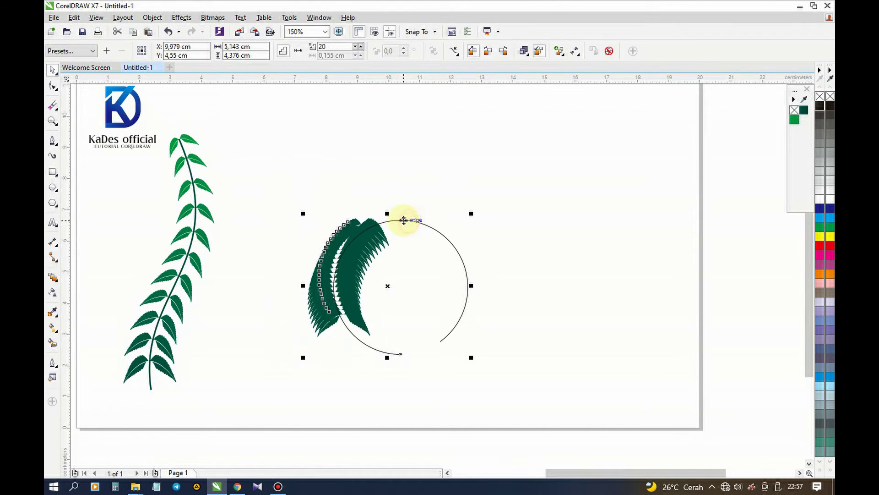
click(399, 198)
click(366, 219)
click(373, 172)
click(347, 246)
Spread the leaf blend along the full arc path and rotate all its objects to follow the curve.
click(560, 51)
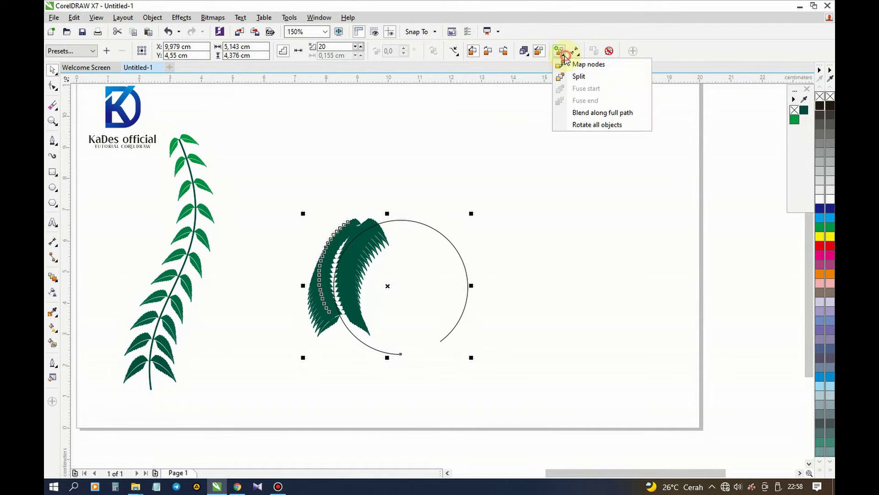
click(604, 115)
click(560, 51)
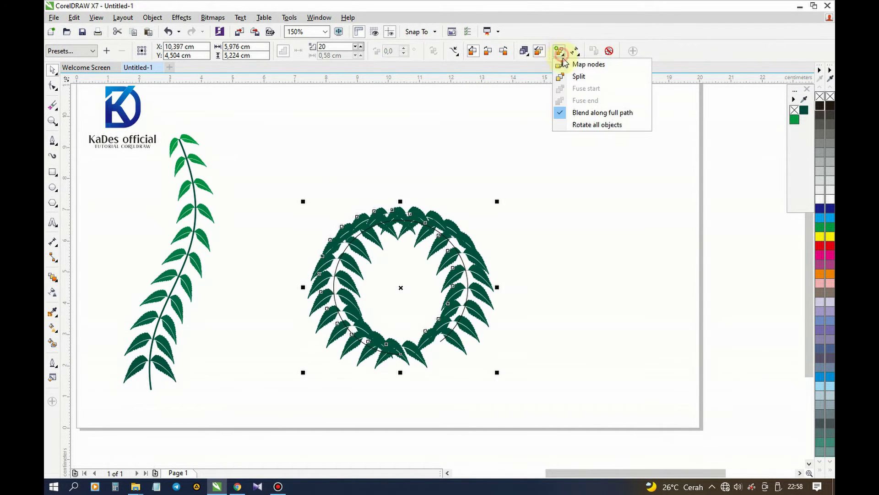
click(598, 125)
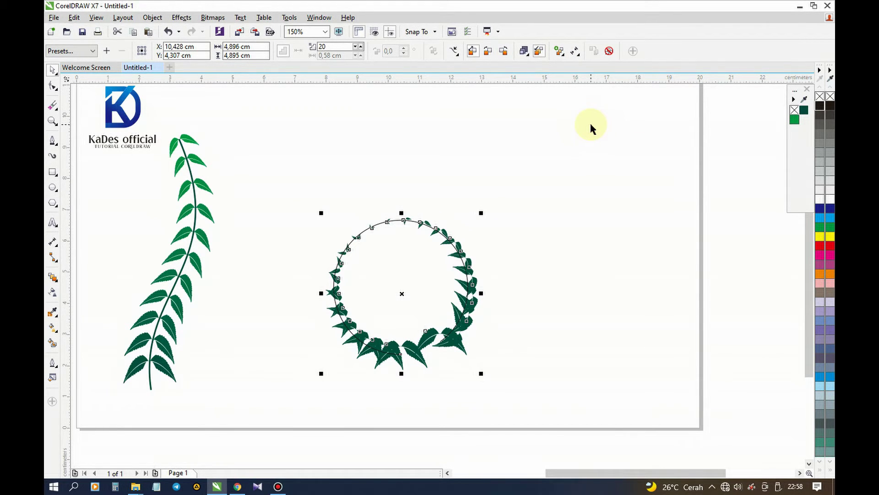
click(595, 144)
Rotate the leaf pair at the arc's bottom end to about 343° so its leaves flank the stem.
scroll(412, 353, up, 2)
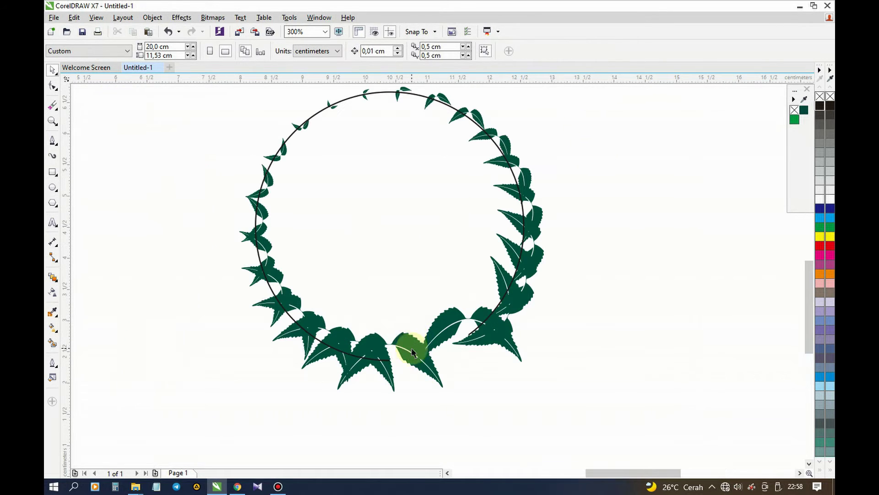
click(433, 389)
click(437, 384)
drag(446, 396, 439, 315)
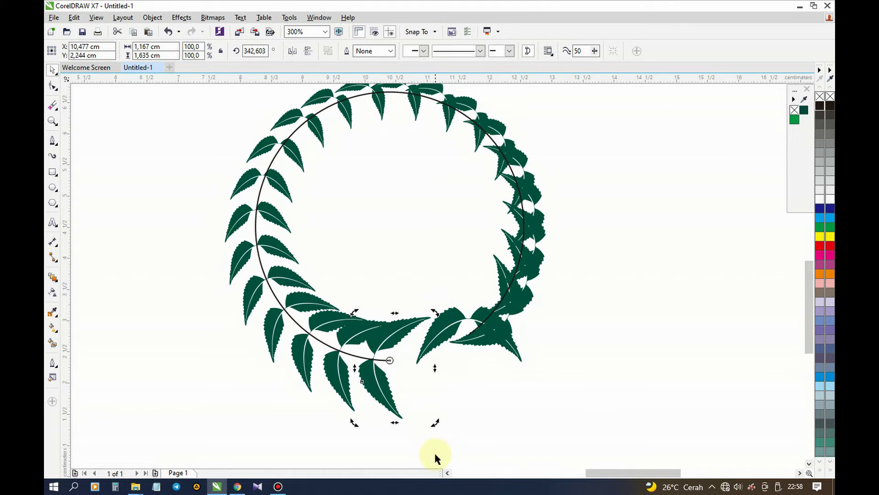
Rotate the leaf pair at the arc's other end, across the gap, to about 165°.
click(507, 344)
click(517, 358)
drag(523, 372, 473, 393)
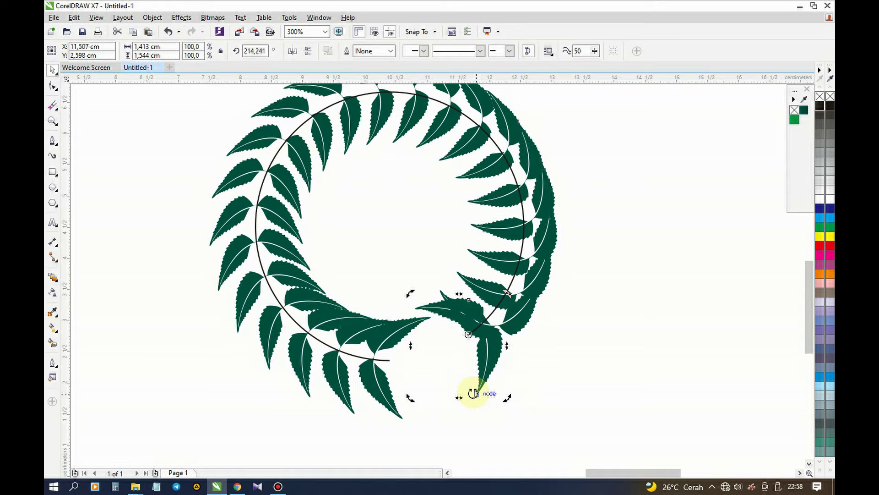
drag(509, 400, 487, 403)
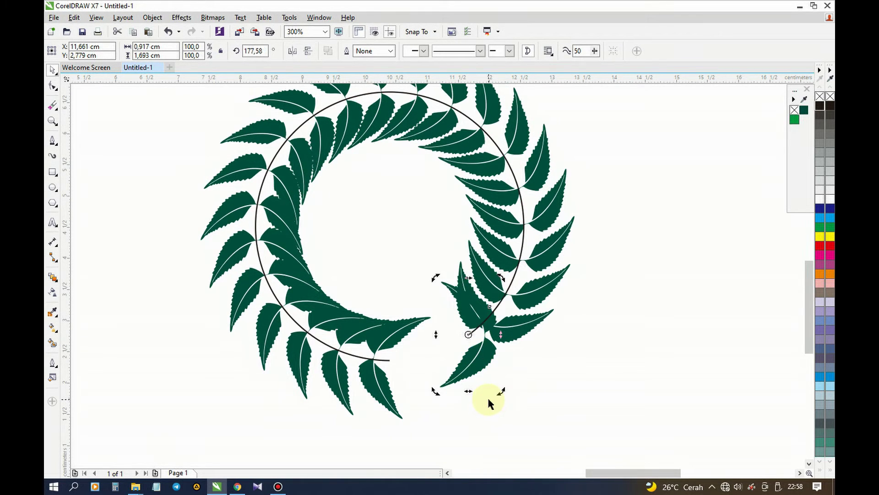
drag(502, 391, 496, 400)
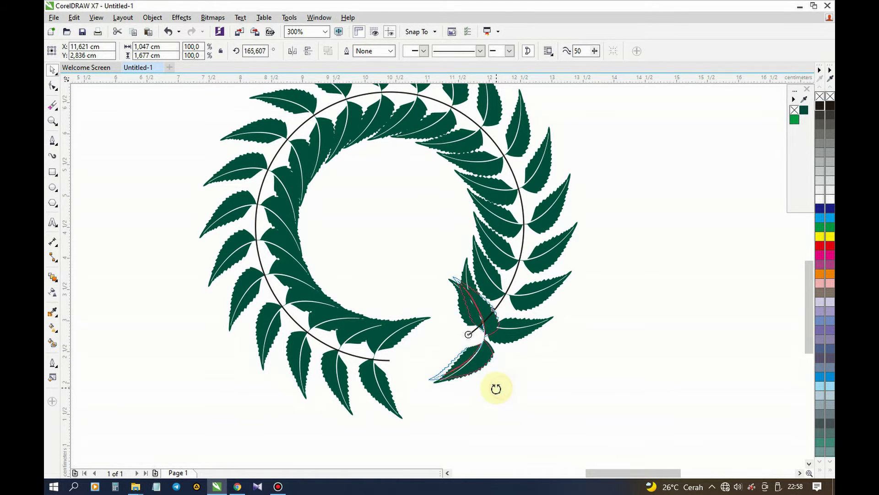
Scale the leaf pair at the arc's tip down to about 43.4%.
drag(429, 386, 451, 354)
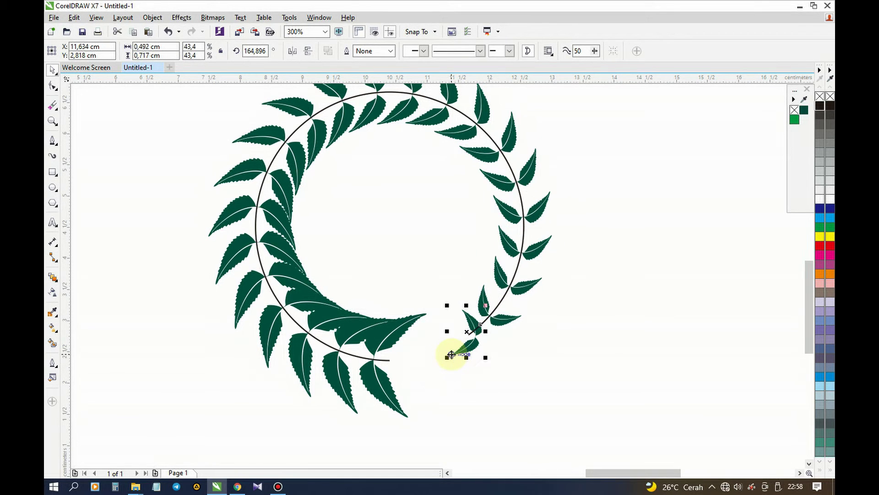
click(450, 365)
scroll(426, 279, down, 2)
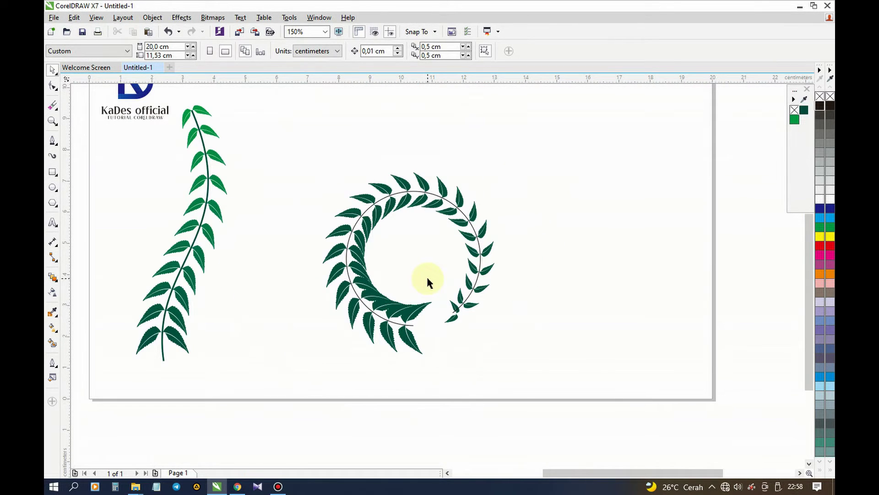
Extend the tip end of the arc to a starting angle of about 283.6°, narrowing the gap.
key(z)
drag(281, 134, 527, 383)
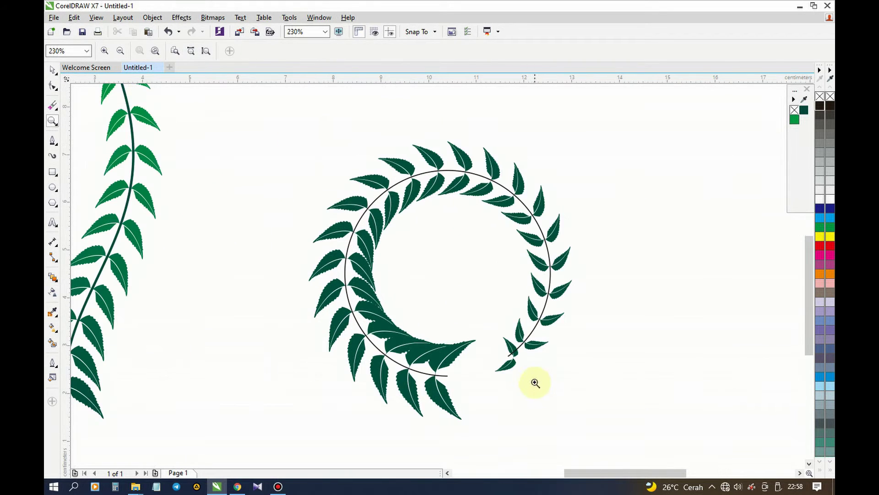
key(space)
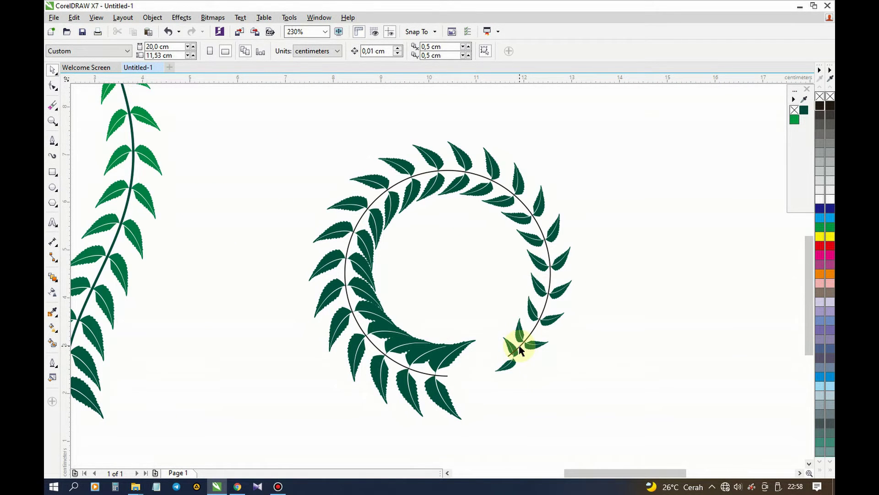
click(521, 350)
click(54, 86)
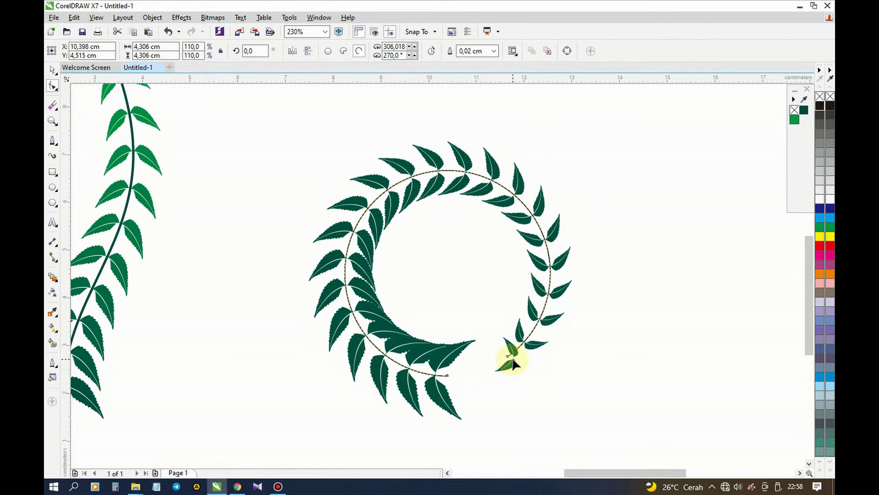
drag(506, 358, 485, 369)
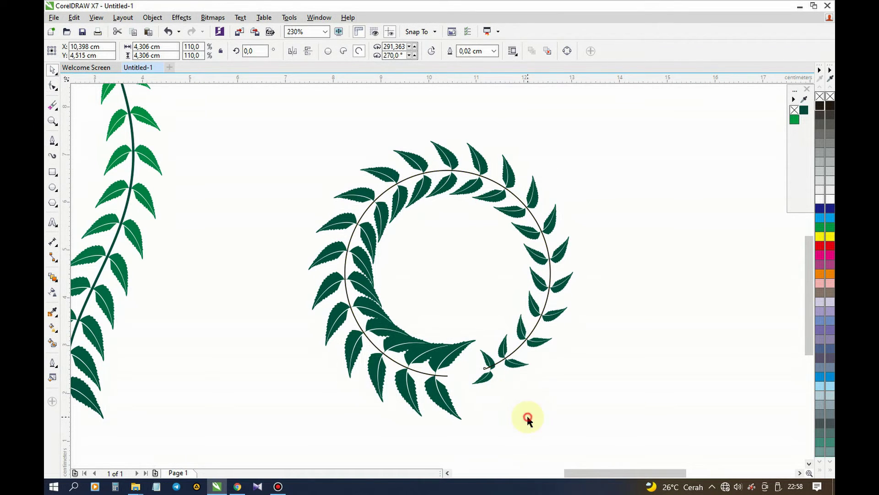
click(528, 418)
click(501, 362)
click(52, 86)
drag(486, 372, 473, 383)
key(space)
Scale the large leaf pair at the arc's base down to about 87.3%.
click(464, 416)
click(451, 409)
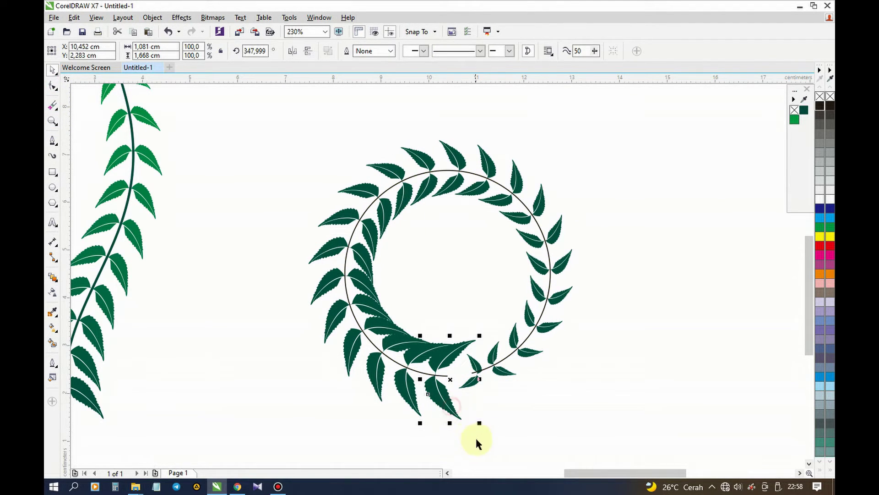
drag(480, 423, 468, 439)
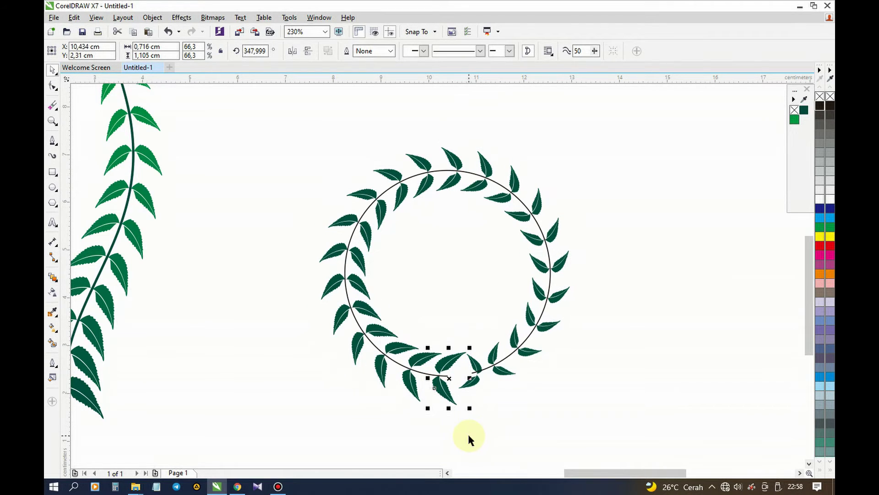
drag(471, 407, 478, 421)
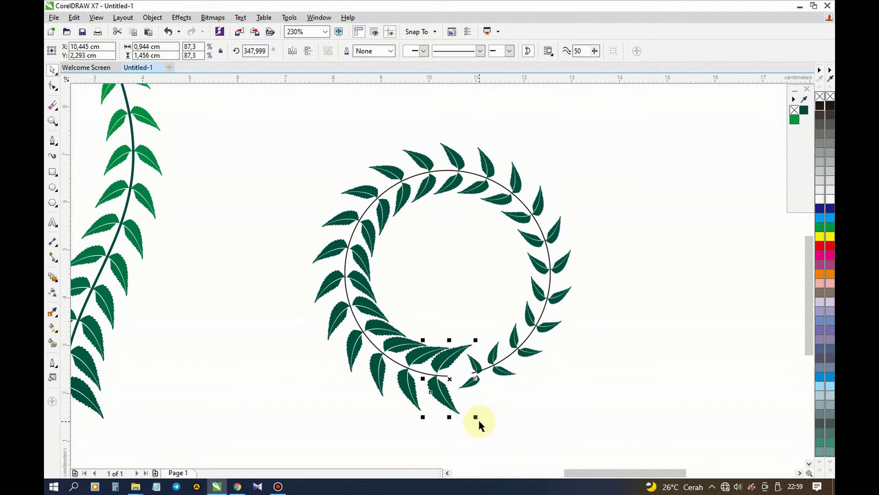
click(526, 422)
Adjust the blend's object and color acceleration slightly to even out the leaf spacing around the arc.
click(535, 197)
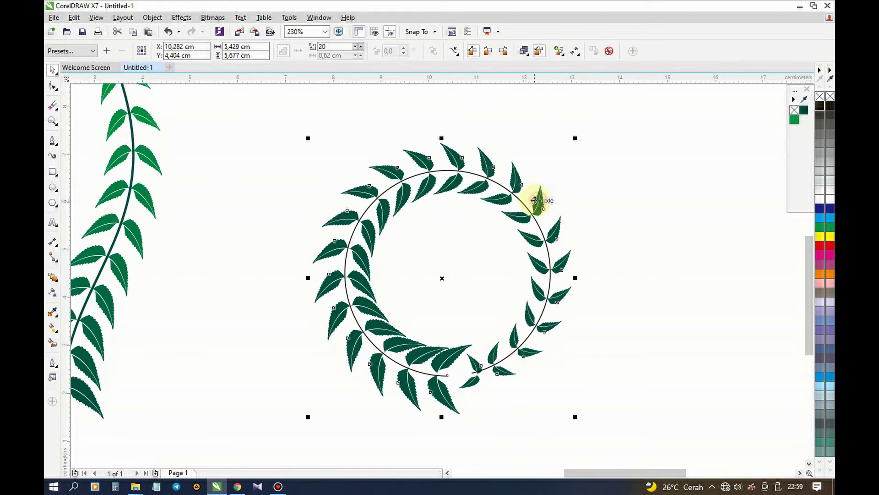
click(539, 55)
drag(592, 89, 597, 90)
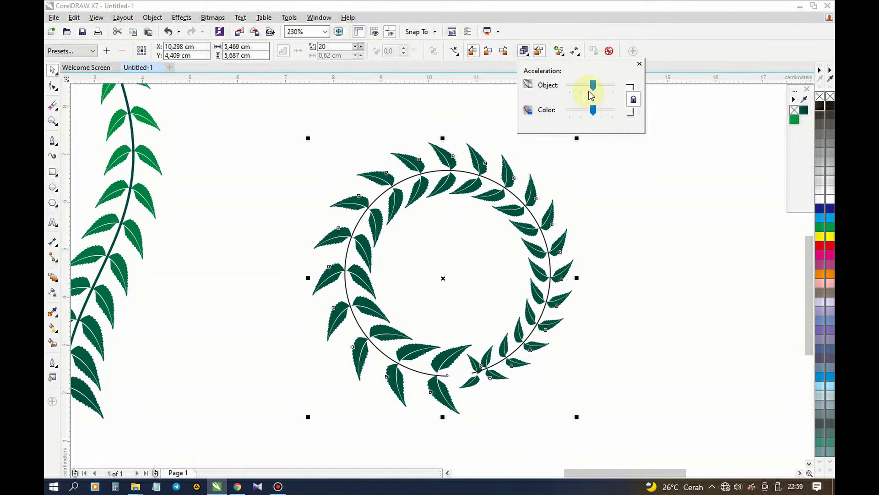
drag(594, 87, 593, 82)
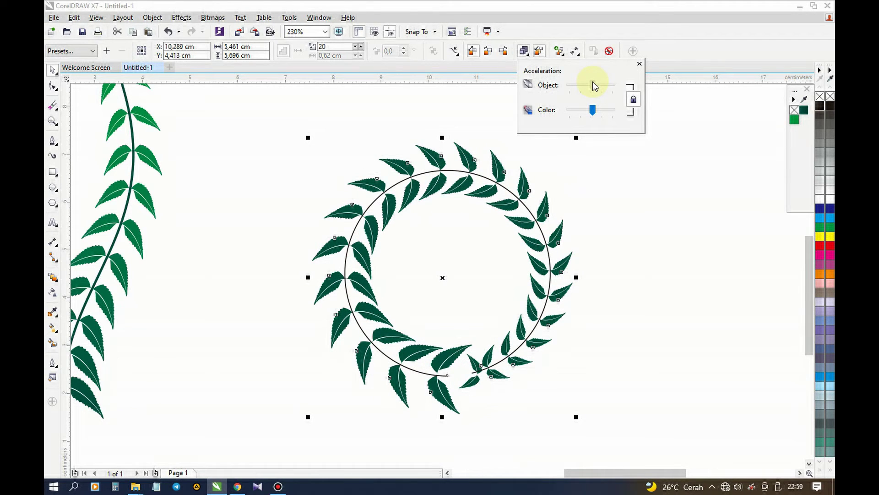
drag(592, 82, 593, 85)
click(624, 235)
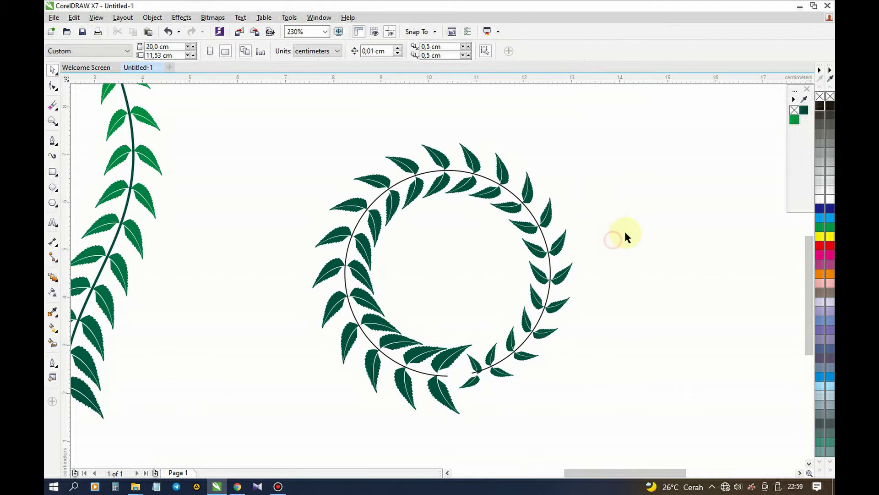
Fill the small leaf pair at the arc's tip with the lighter green from the document palette.
click(442, 402)
click(473, 372)
click(794, 119)
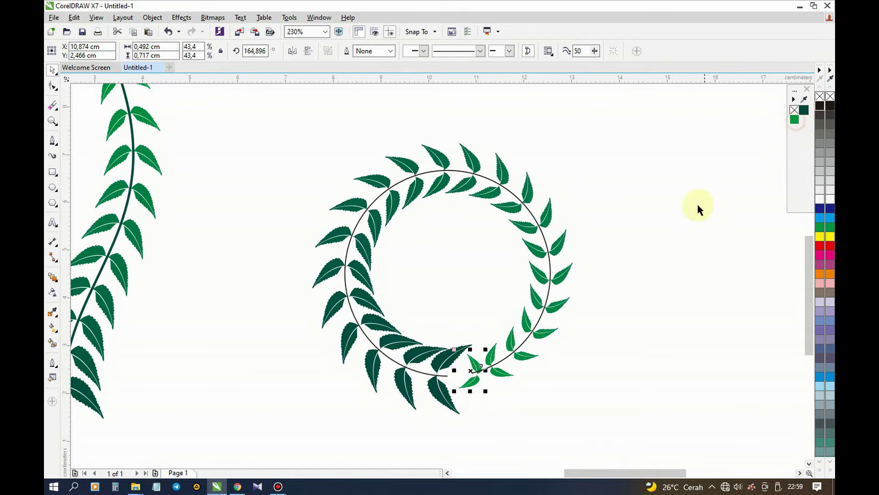
click(688, 259)
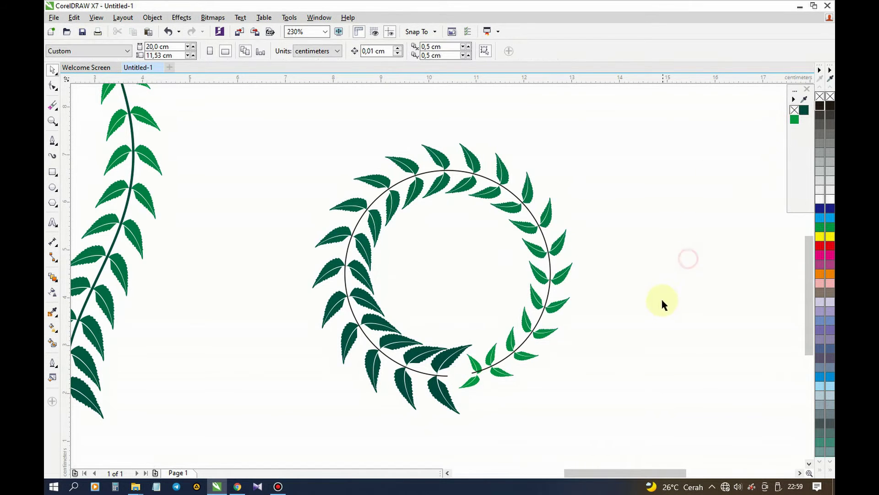
Break the circular leaf blend apart from its arc path.
click(472, 387)
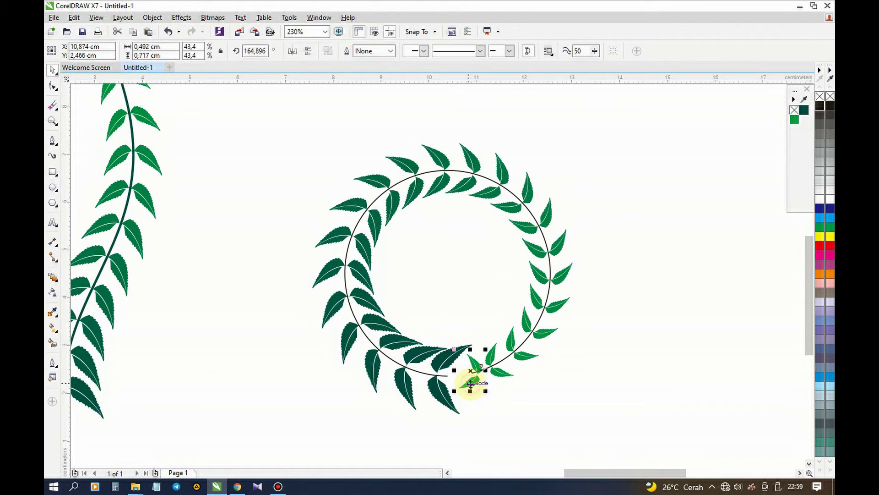
click(470, 153)
right_click(471, 154)
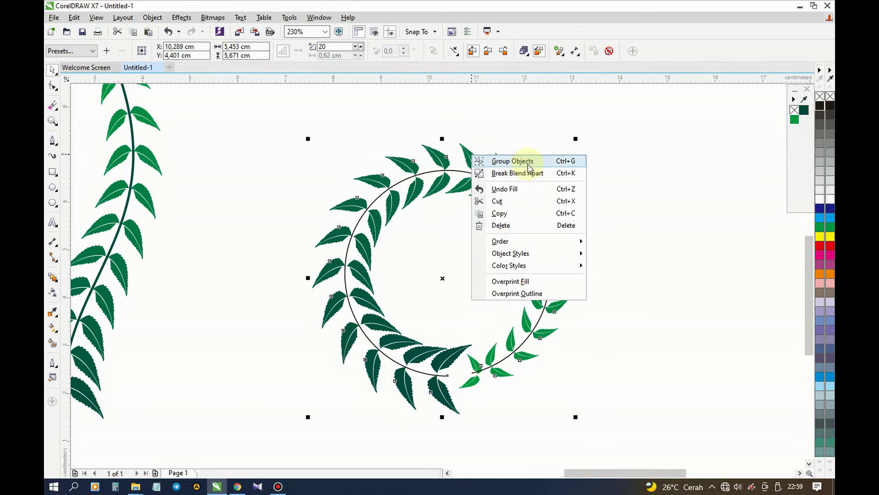
click(526, 173)
click(529, 130)
Delete the small light green leaf pair at the very tip of the arc.
click(476, 386)
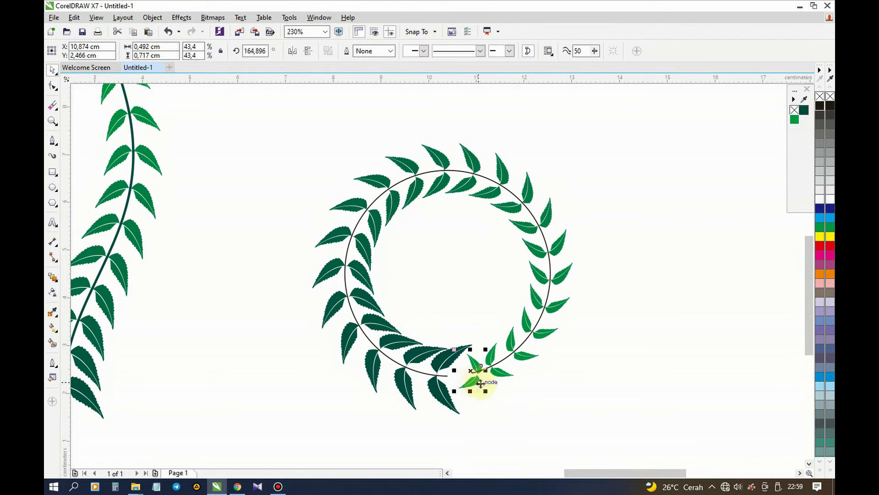
scroll(476, 390, up, 2)
scroll(467, 385, up, 2)
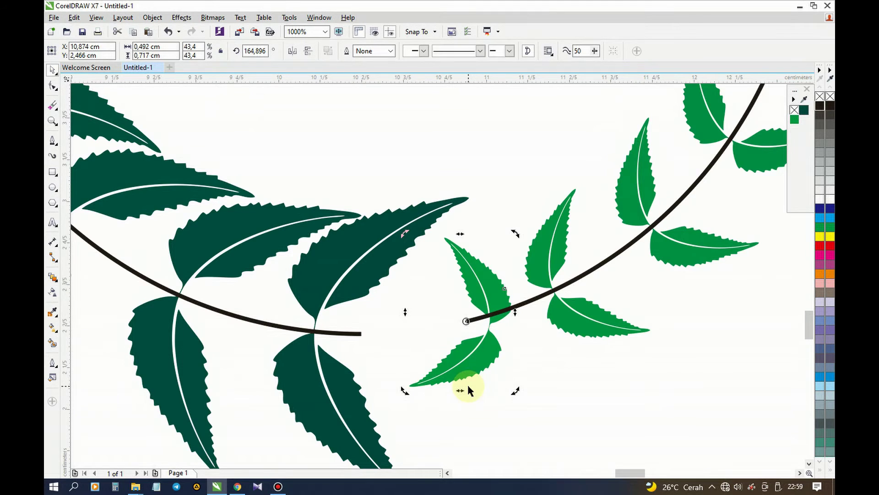
click(467, 386)
scroll(394, 324, down, 2)
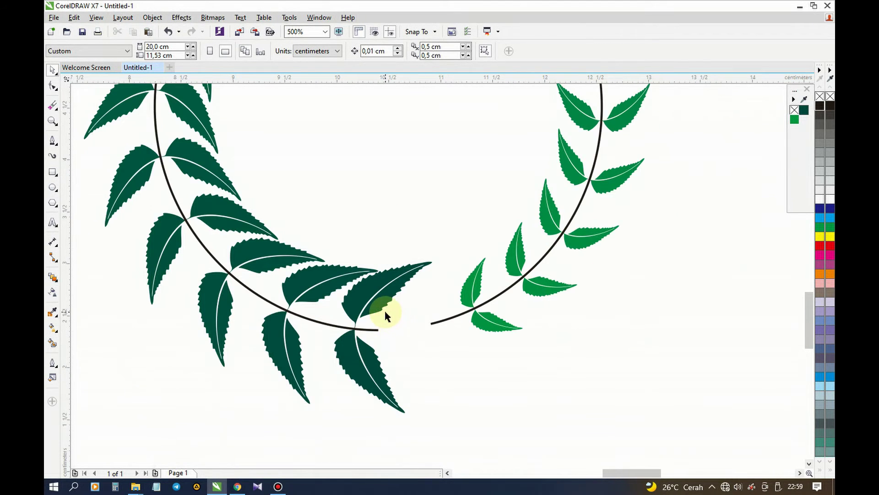
scroll(464, 324, down, 1)
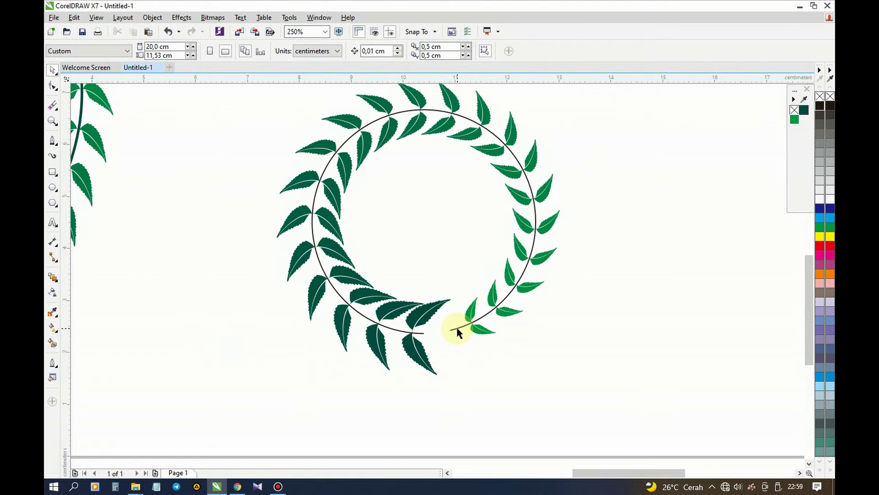
Try deleting the dark leaf pair nearest the gap at the arc's base, and undo the deletion.
drag(458, 332, 420, 357)
scroll(420, 356, up, 1)
key(Delete)
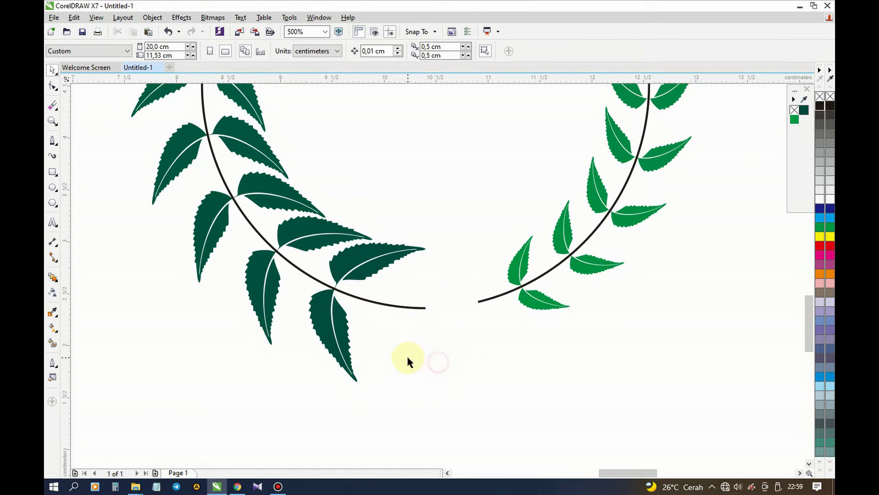
scroll(406, 354, down, 1)
key(ctrl+z)
click(408, 353)
key(Escape)
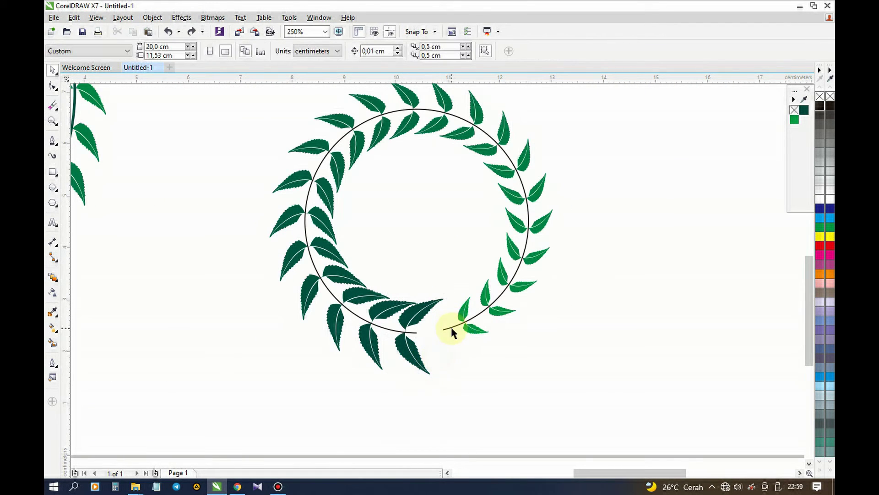
Set the circular arc's outline to 0,025 cm wide and dark green.
click(450, 330)
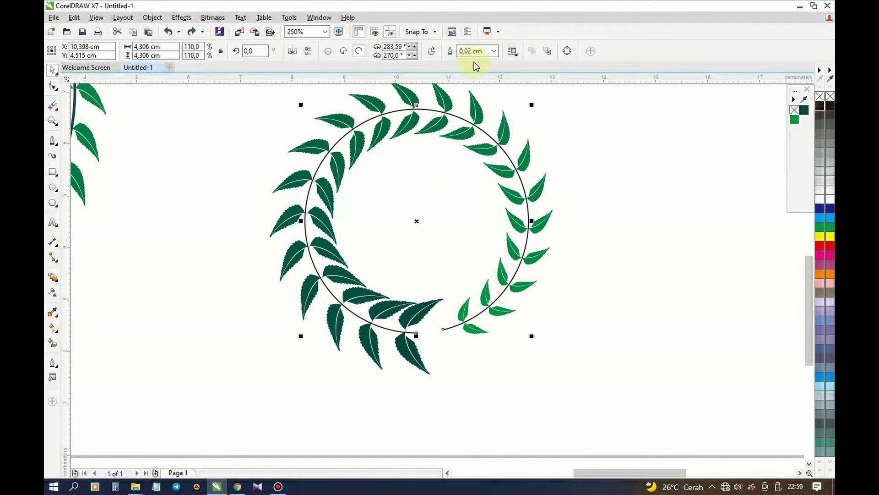
click(493, 51)
click(472, 92)
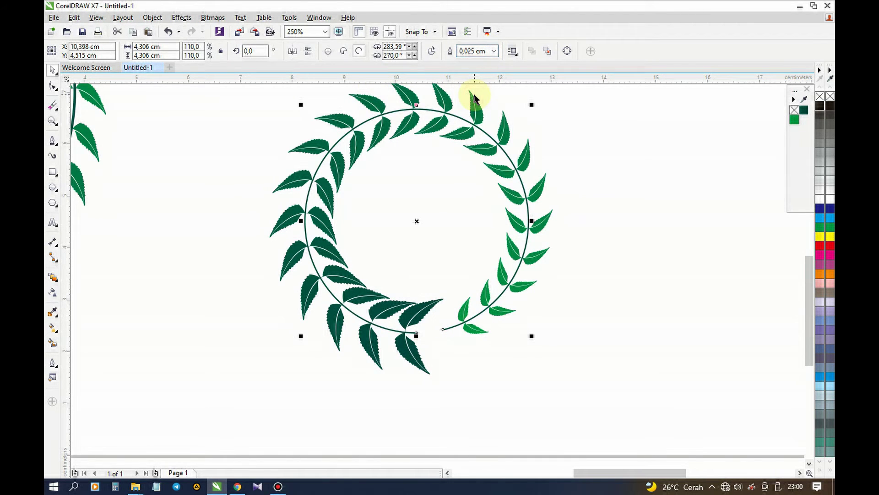
click(609, 185)
Move the whole circular wreath closer to the curved leafy branch.
scroll(465, 282, down, 1)
drag(328, 153, 559, 372)
drag(392, 284, 314, 265)
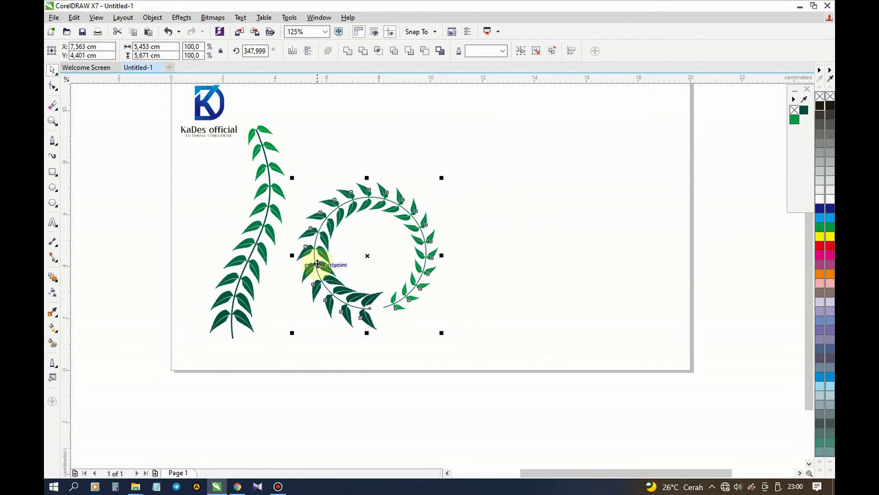
scroll(314, 262, up, 1)
scroll(304, 240, down, 1)
click(517, 272)
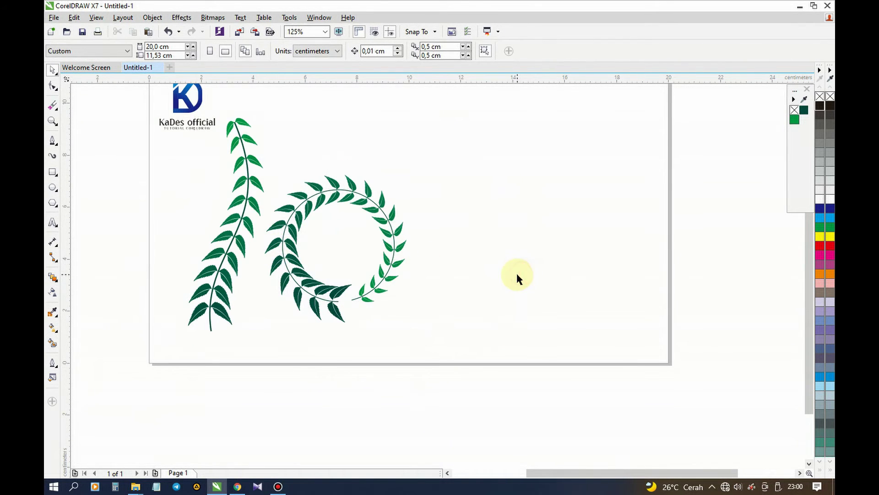
Copy the dark leaf pair from the curved branch's base to the empty area above the wreath and place a second copy below it.
scroll(384, 251, down, 1)
scroll(384, 251, up, 1)
click(302, 350)
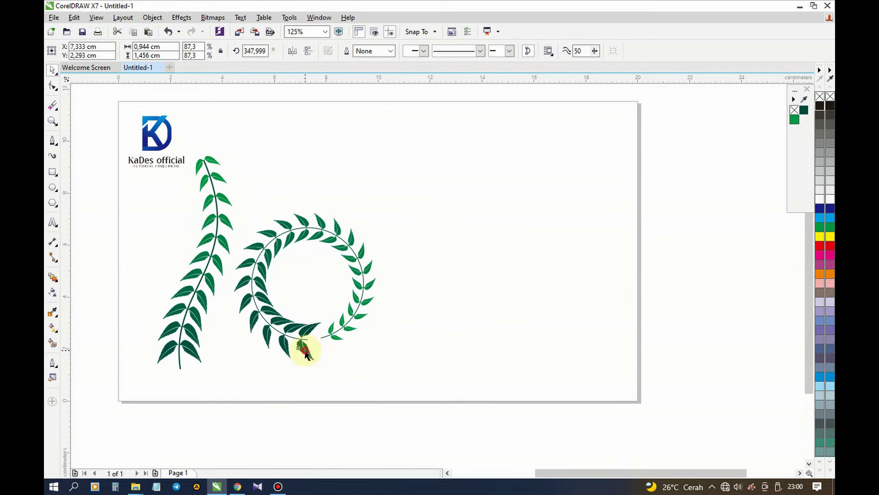
drag(196, 349, 389, 120)
click(448, 222)
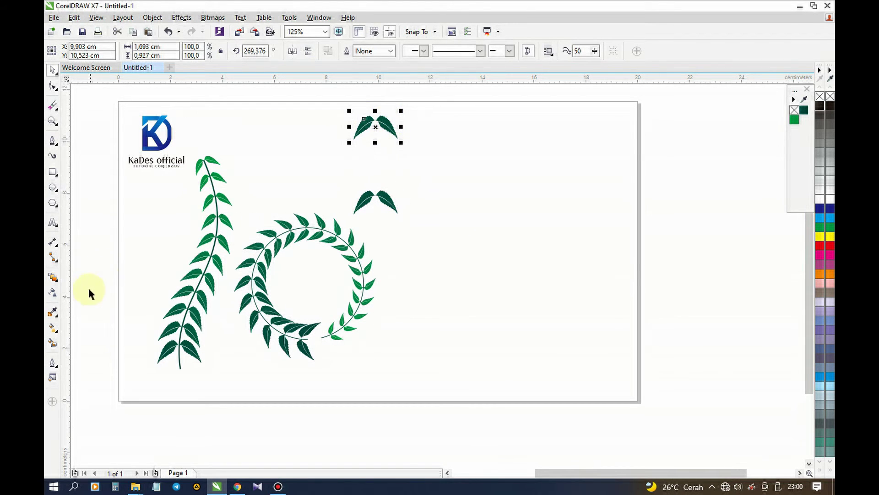
Blend the two copied dark leaf pairs together with 20 steps.
click(52, 277)
mouse_move(381, 121)
mouse_down()
mouse_move(373, 121)
mouse_move(373, 196)
mouse_move(376, 117)
mouse_up()
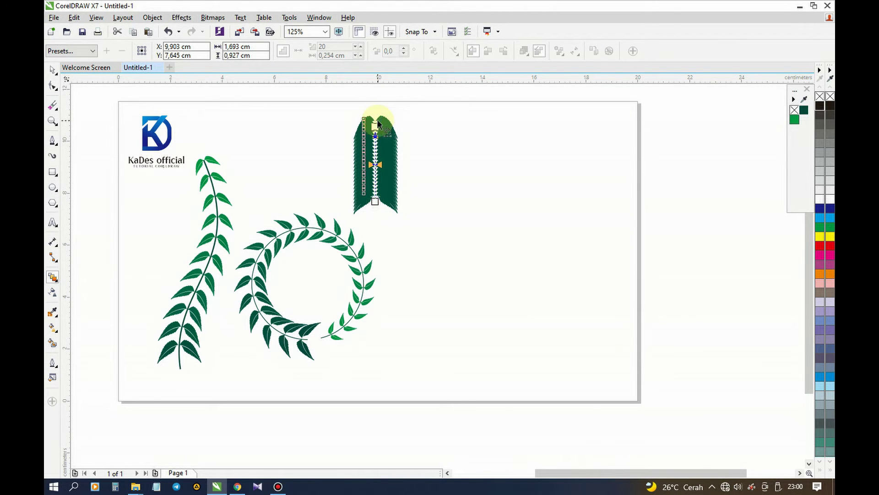
key(space)
click(257, 131)
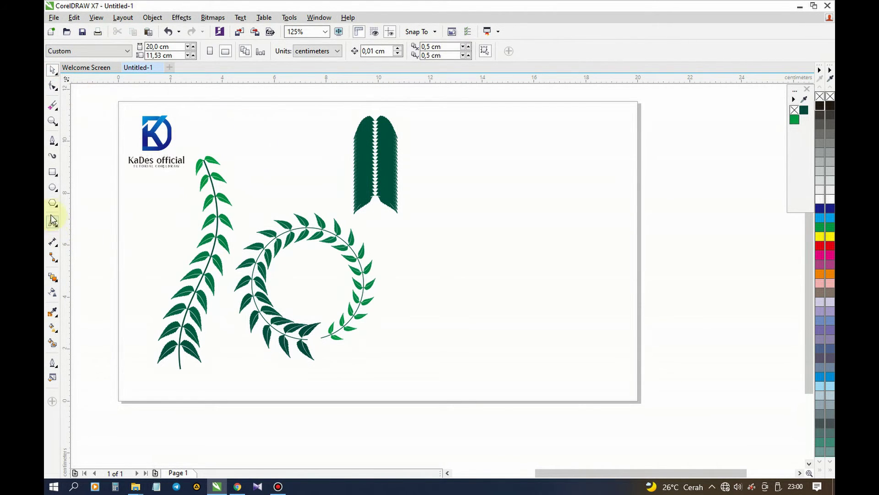
Draw a circle about 4,755 cm in diameter beside the wreath and convert it into an arc.
click(52, 188)
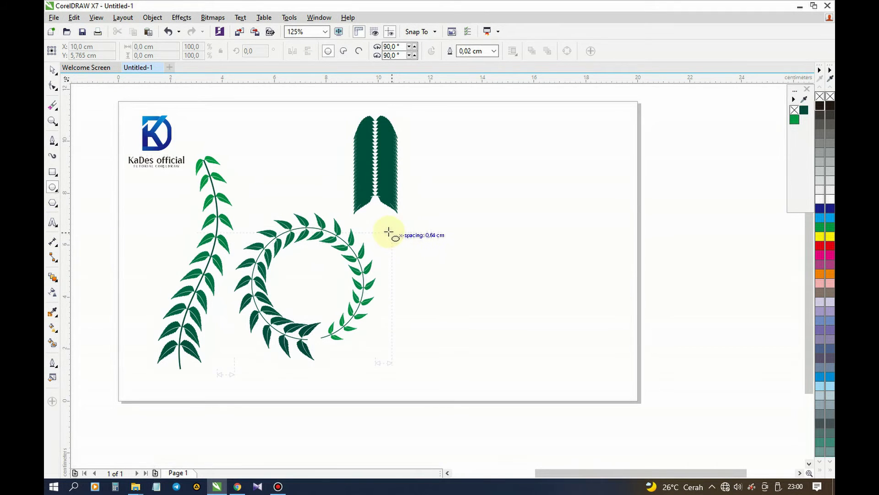
drag(386, 223, 477, 345)
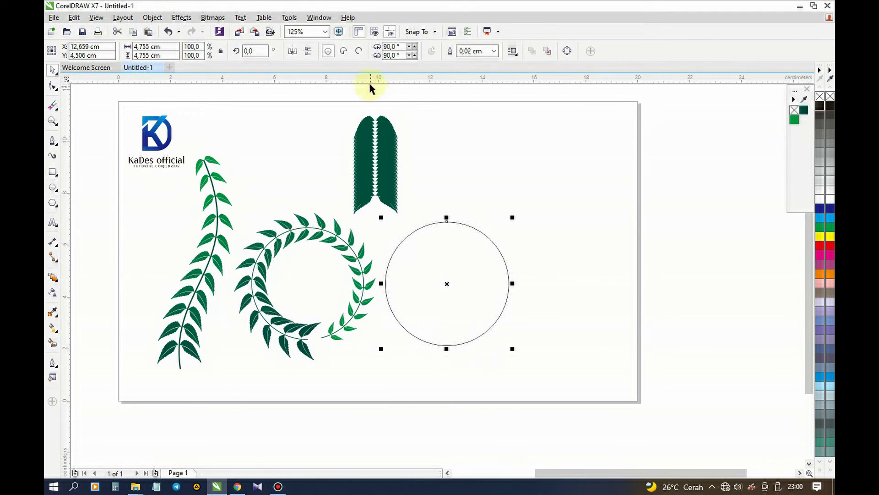
click(359, 50)
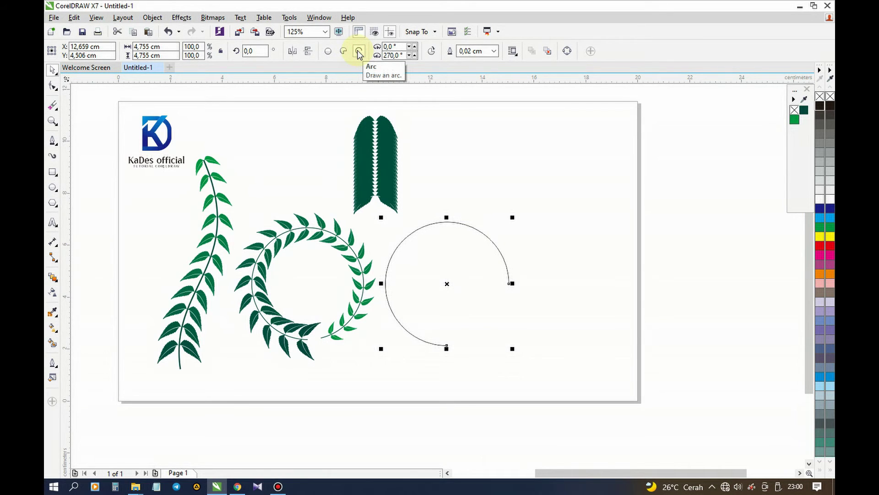
Extend the arc's open end around the circumference until it meets the other end at 270°.
click(53, 86)
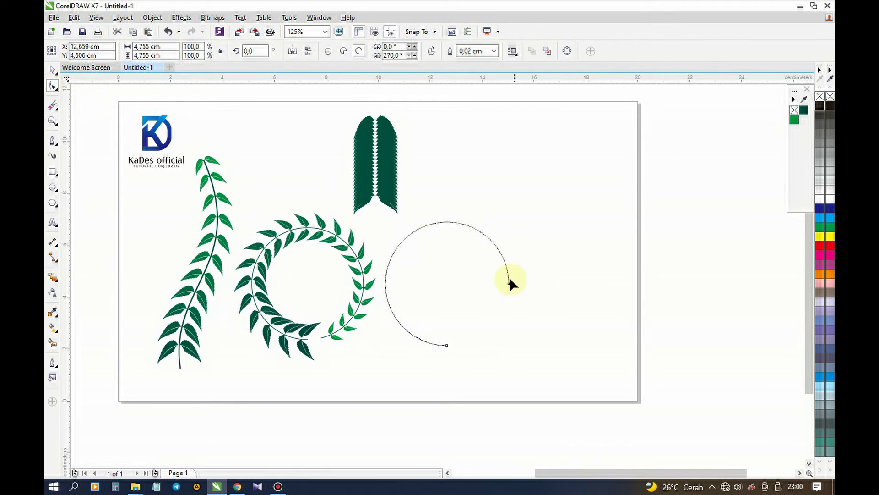
drag(510, 282, 515, 365)
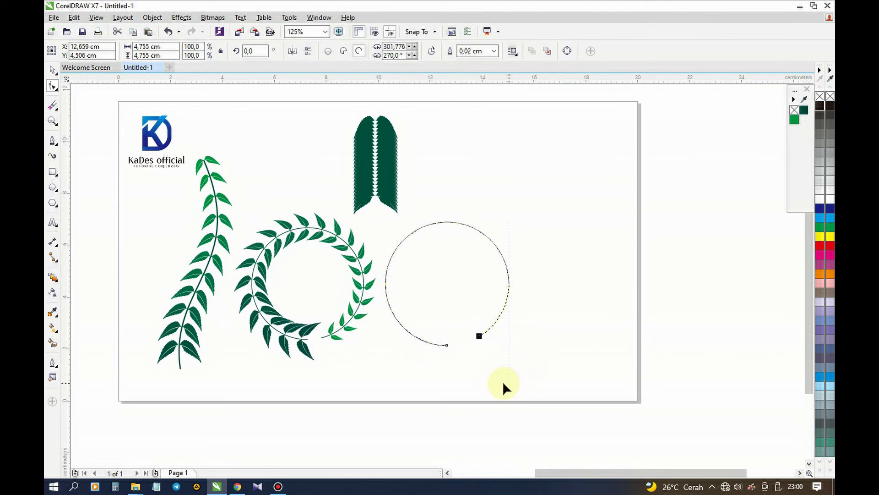
drag(502, 381, 453, 383)
click(646, 344)
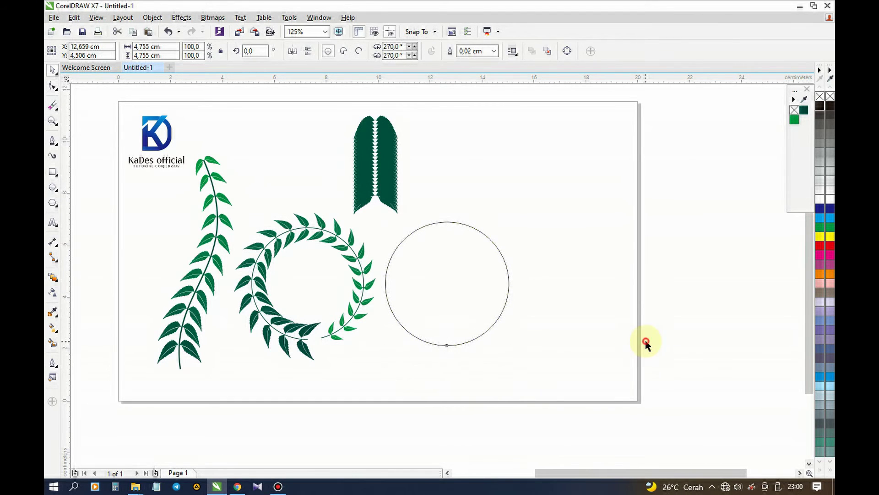
Assign the circle as the new path of the leaf blend and spread the blend along the full path.
click(399, 188)
click(459, 56)
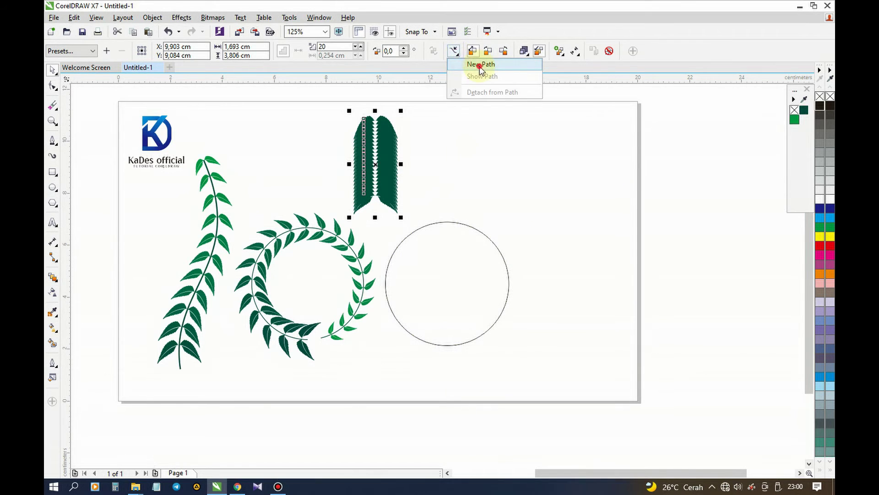
click(478, 64)
click(454, 224)
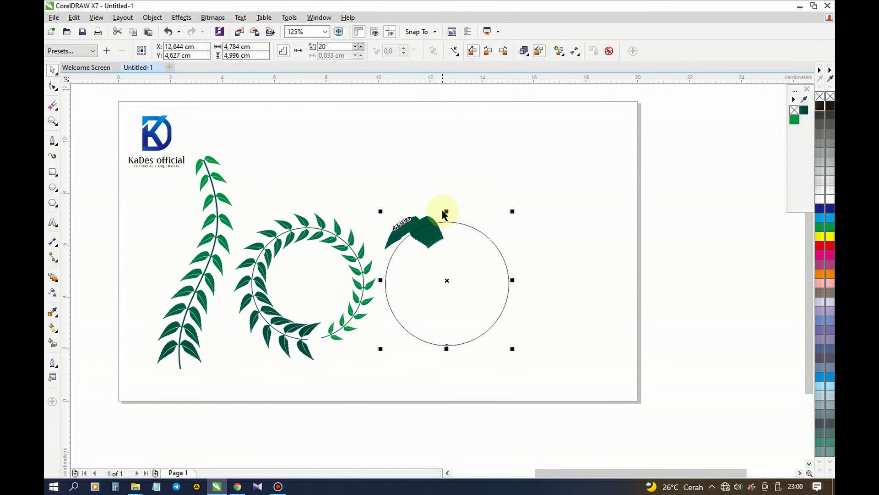
click(558, 50)
click(602, 114)
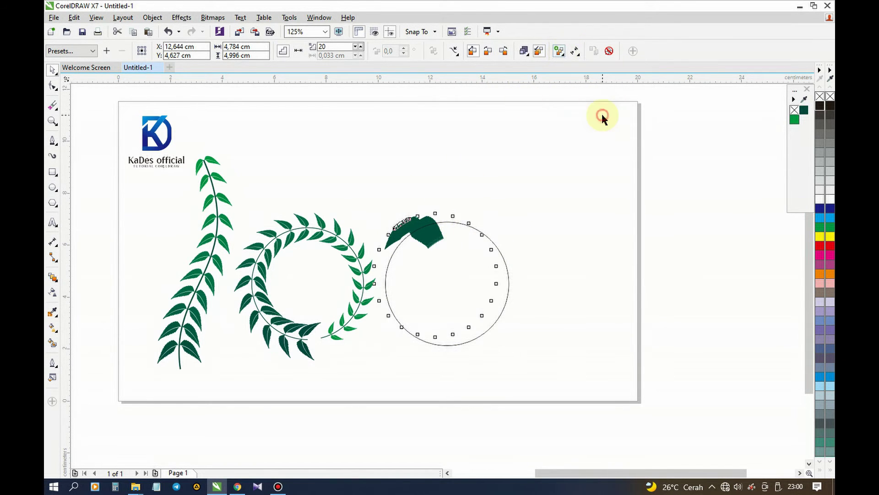
Try rotating all blended leaf pairs to follow the circle, and turn the rotation off again.
click(558, 51)
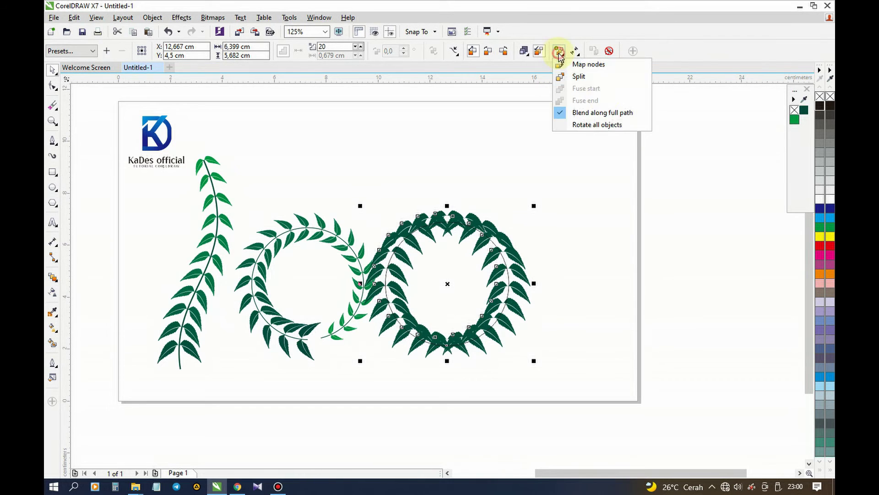
click(611, 125)
click(594, 152)
click(474, 224)
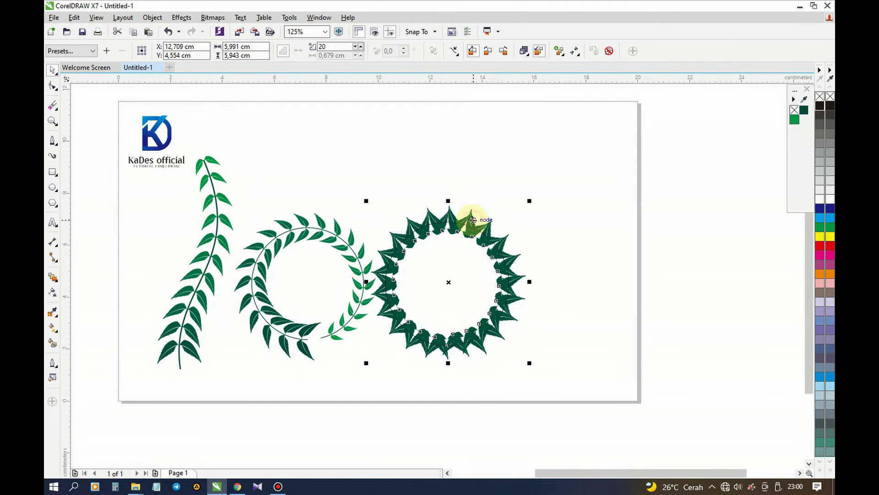
click(561, 51)
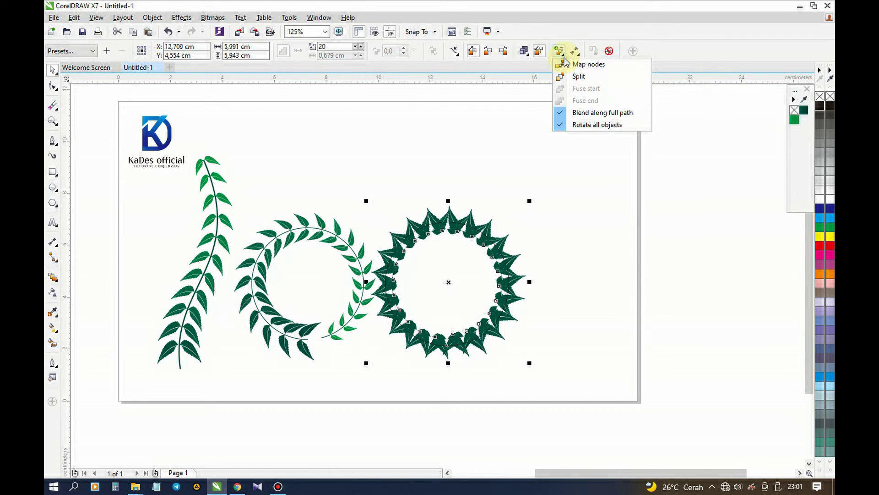
click(612, 125)
click(597, 121)
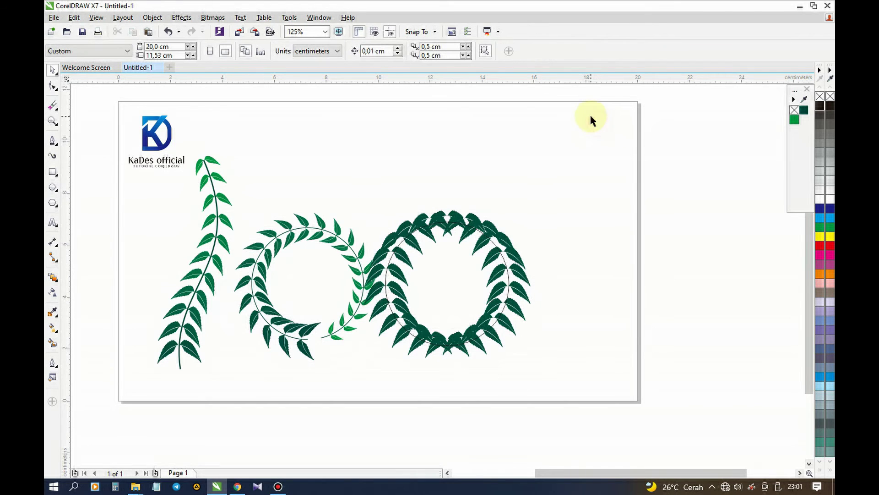
Rotate the dark leaf pair at the circle's base to 347,3°, undoing the first rotation attempt.
scroll(451, 300, up, 2)
click(486, 400)
click(486, 400)
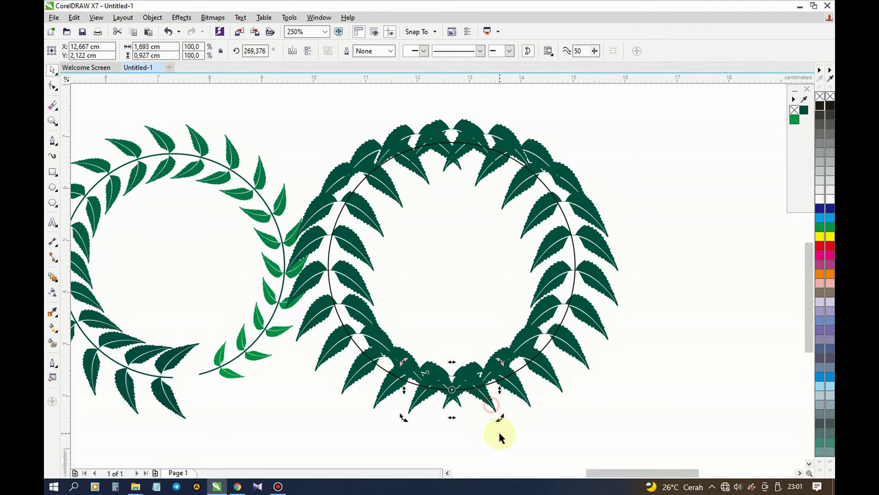
drag(498, 420, 503, 359)
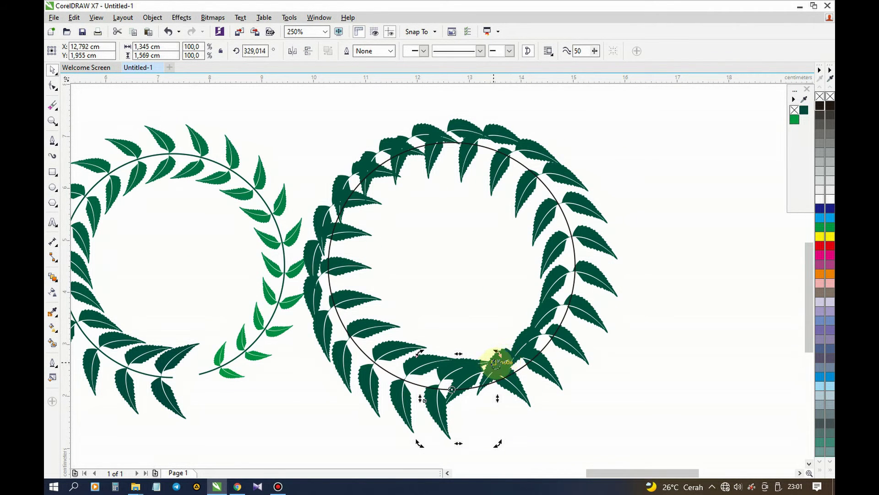
key(ctrl+z)
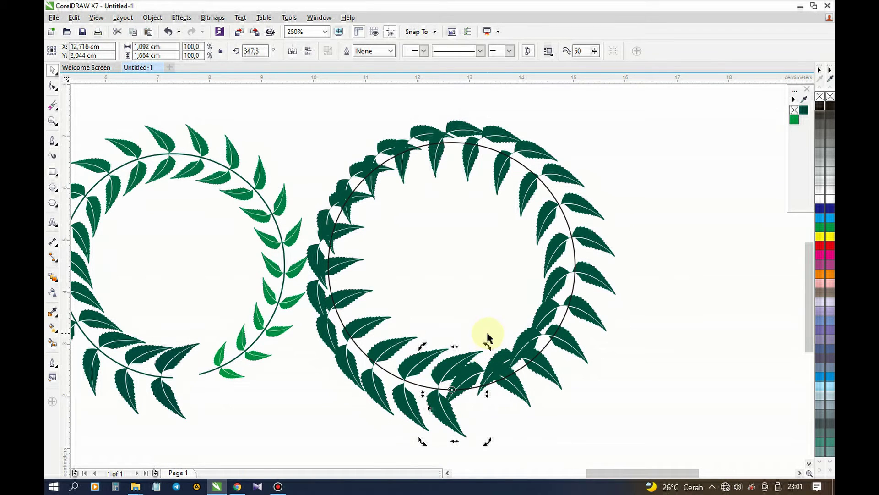
Shrink the blend's other end leaf pair to 75,2% and rotate it to about 200° beside the large pair at the base.
drag(533, 412, 478, 439)
click(489, 412)
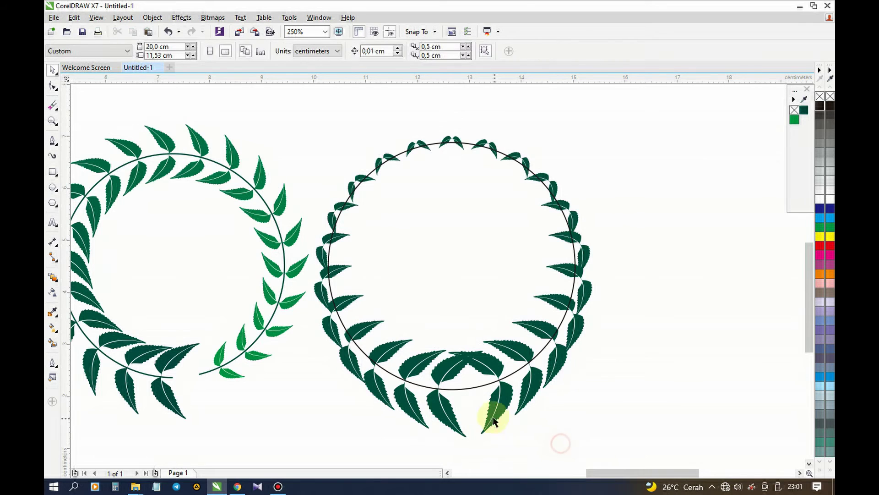
drag(517, 438, 503, 442)
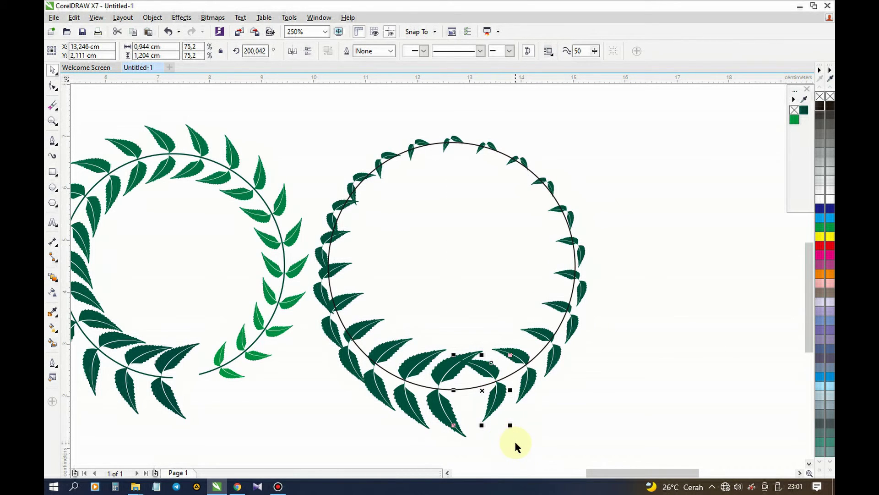
Make all the blended leaf pairs rotate to follow the circle.
click(538, 337)
click(559, 50)
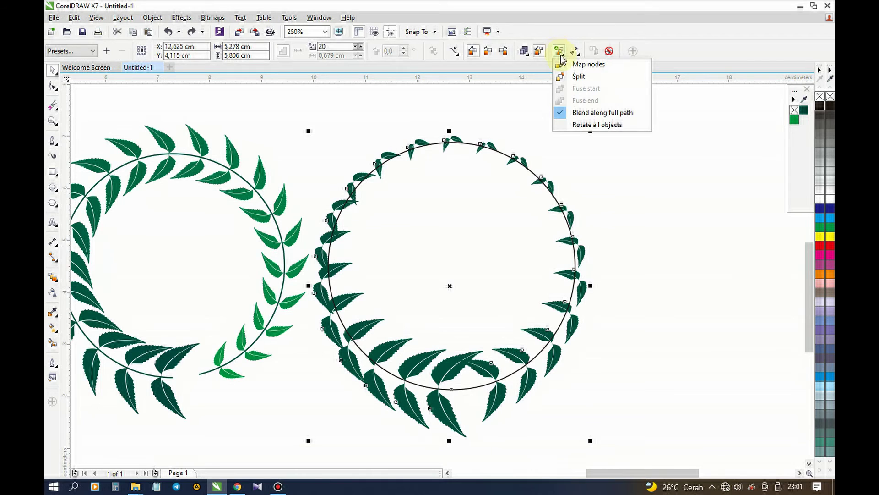
click(599, 125)
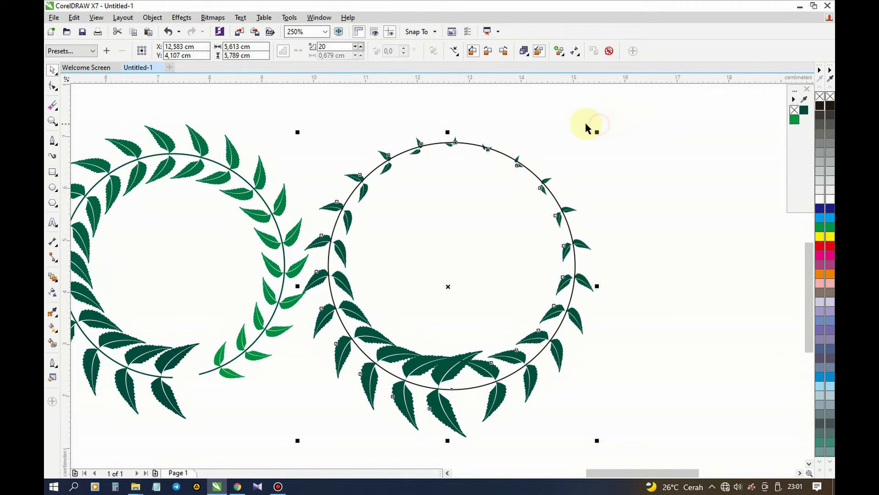
click(553, 118)
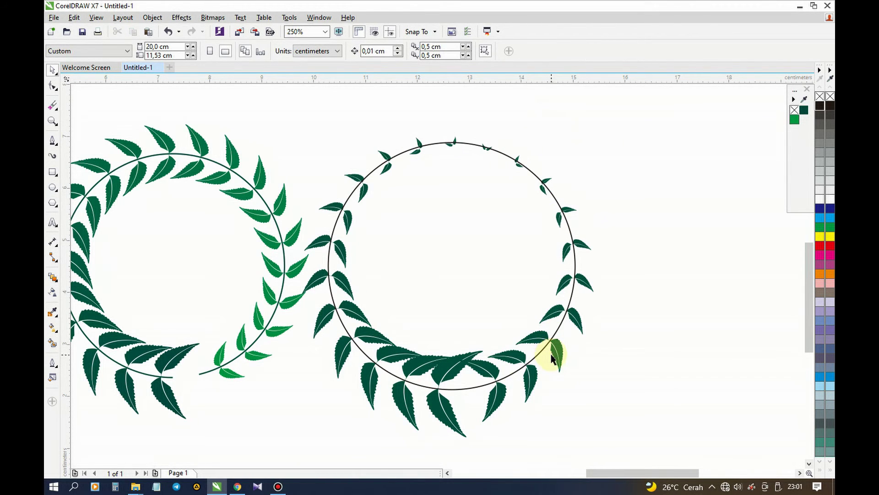
Rotate the large leaf pair at the circle's base to about 358,289°.
click(490, 410)
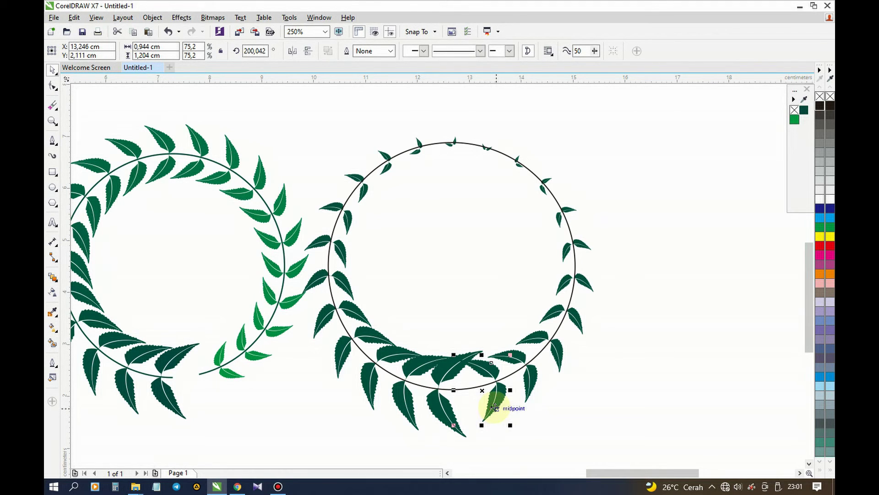
click(440, 251)
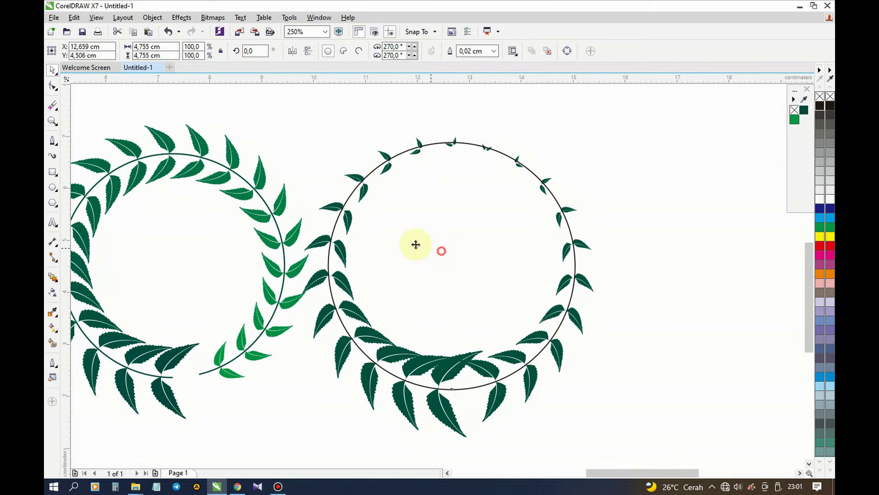
click(501, 428)
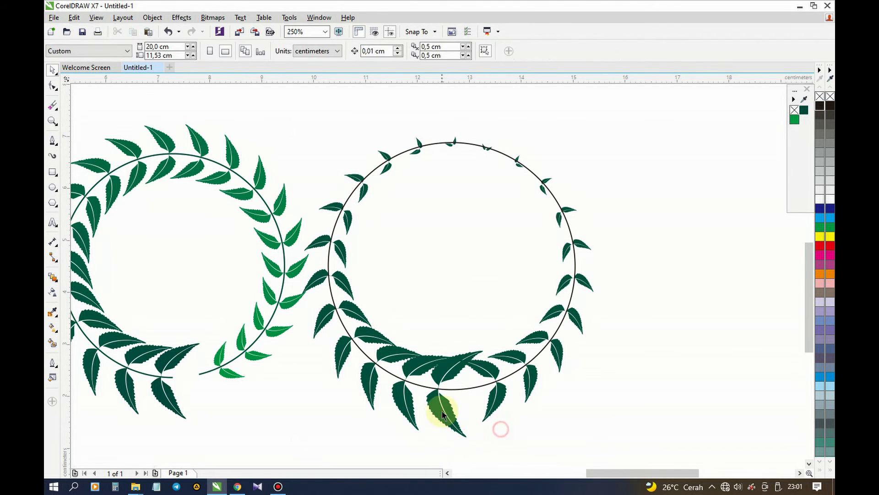
click(476, 350)
click(470, 352)
mouse_move(486, 347)
mouse_down()
mouse_move(497, 349)
mouse_move(477, 334)
mouse_up()
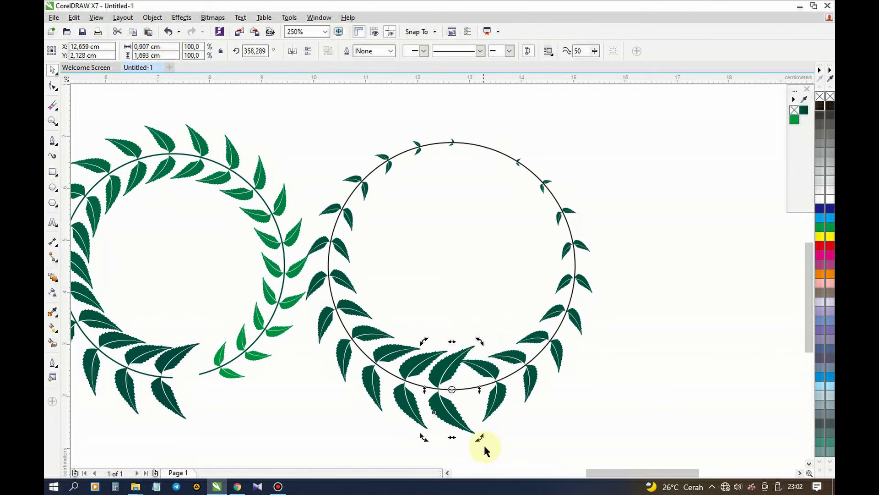
click(529, 447)
Increase the number of steps in the leaf blend on the circle to 22.
click(498, 409)
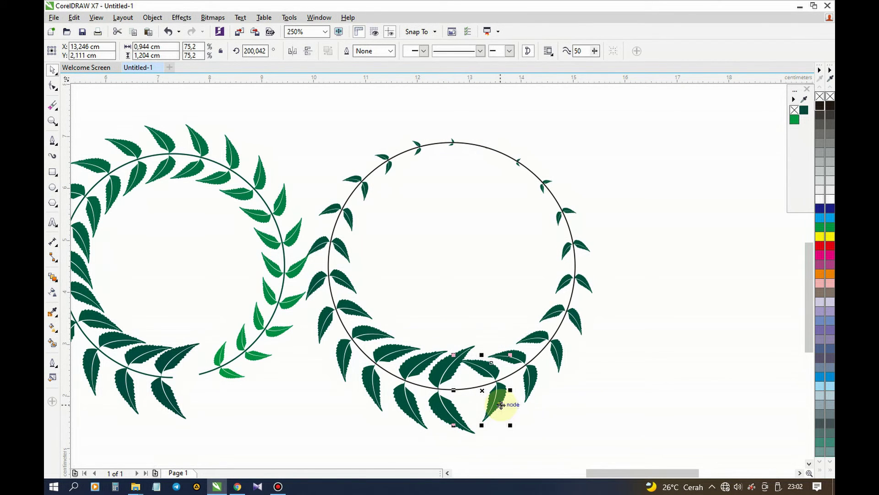
click(565, 416)
click(442, 408)
click(421, 359)
click(425, 273)
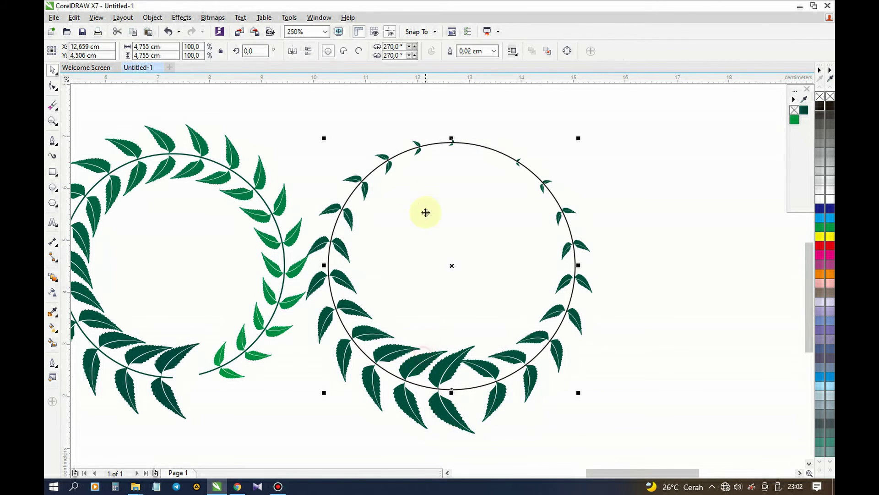
click(389, 162)
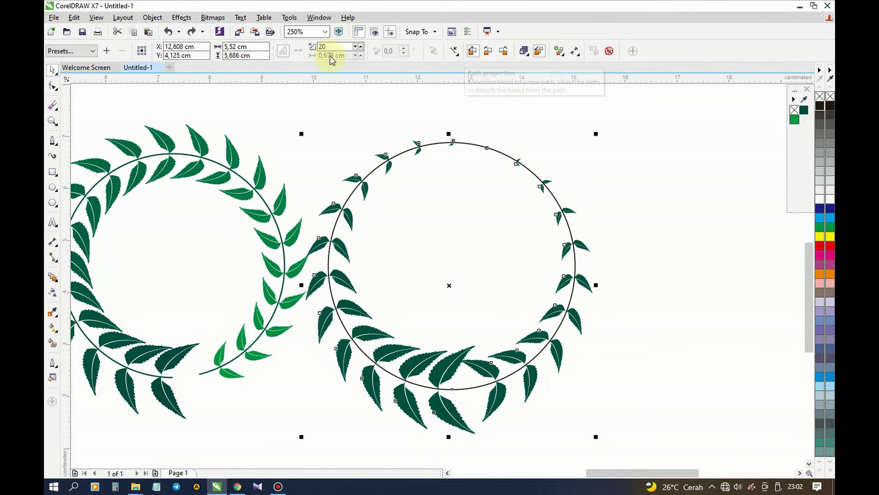
click(361, 47)
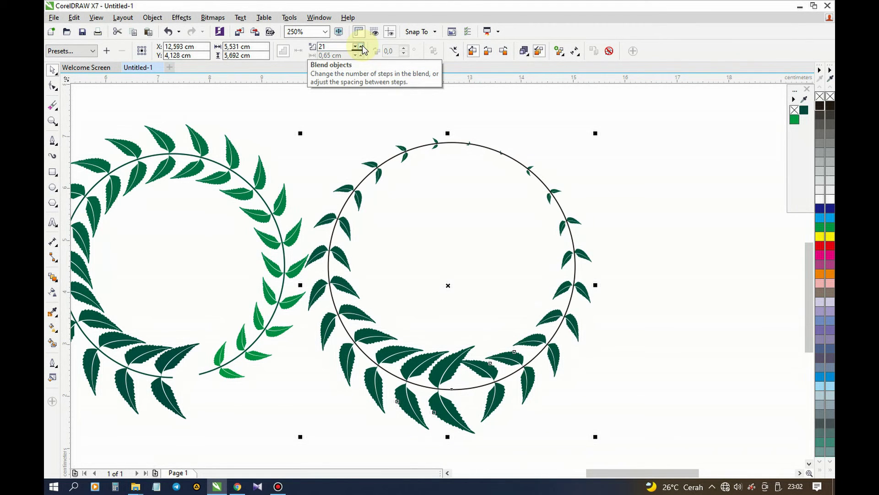
click(361, 47)
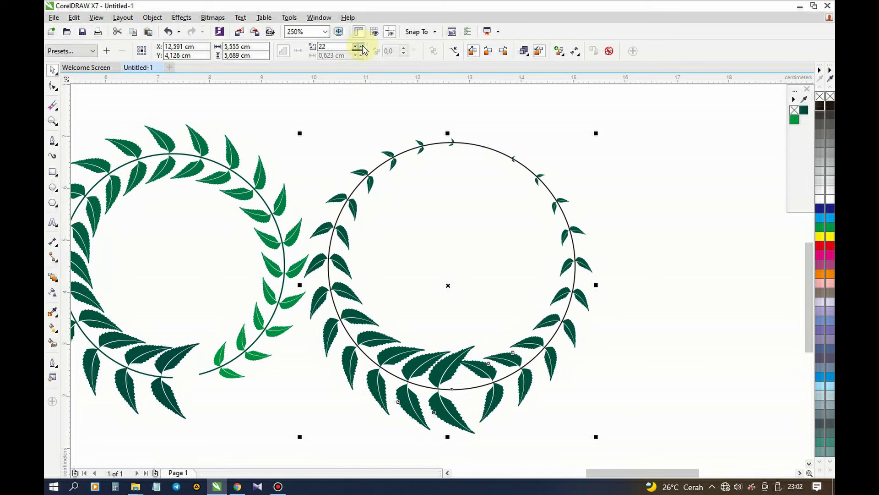
Adjust the object acceleration of the circle's leaf blend slightly to even out the leaf spacing on both sides.
click(524, 51)
click(593, 85)
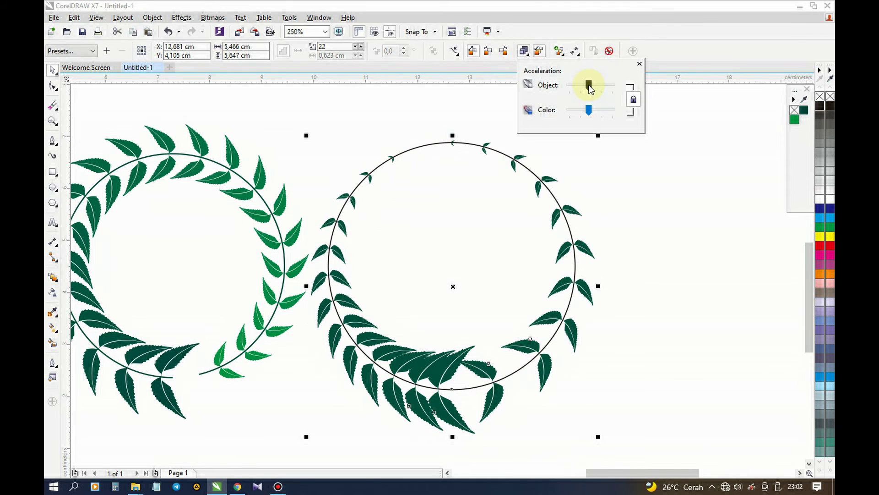
drag(591, 89, 596, 89)
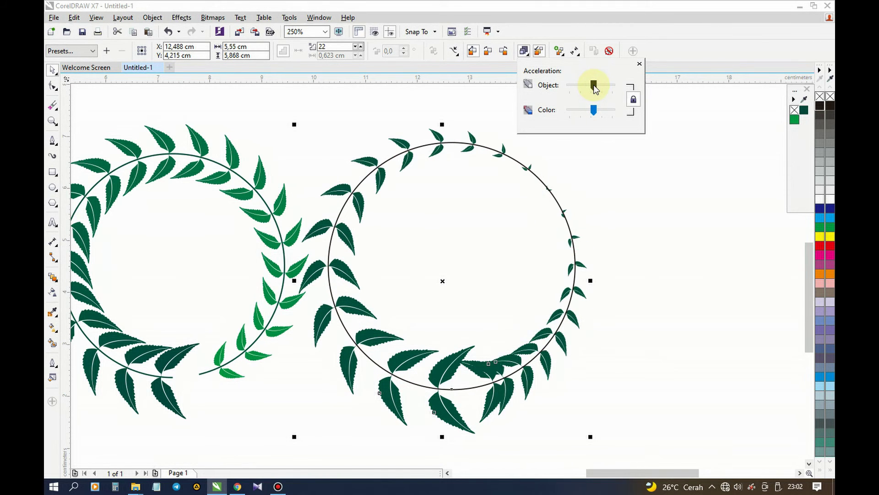
click(591, 89)
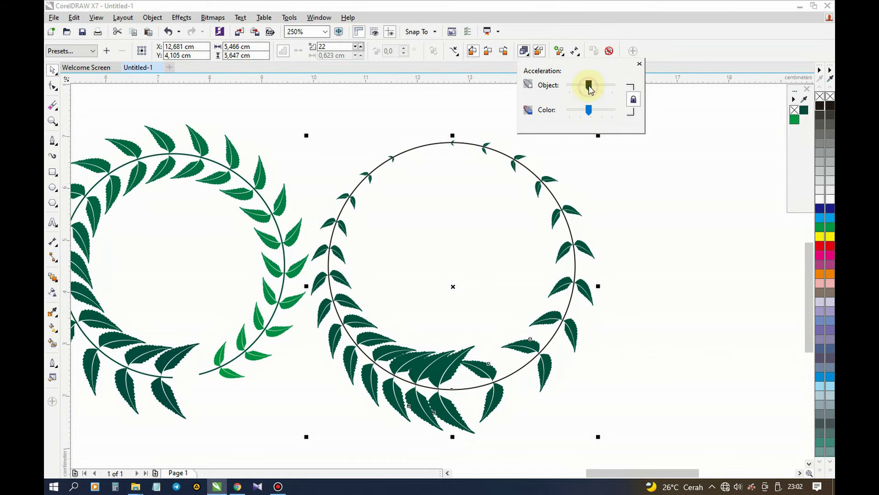
drag(590, 88, 592, 89)
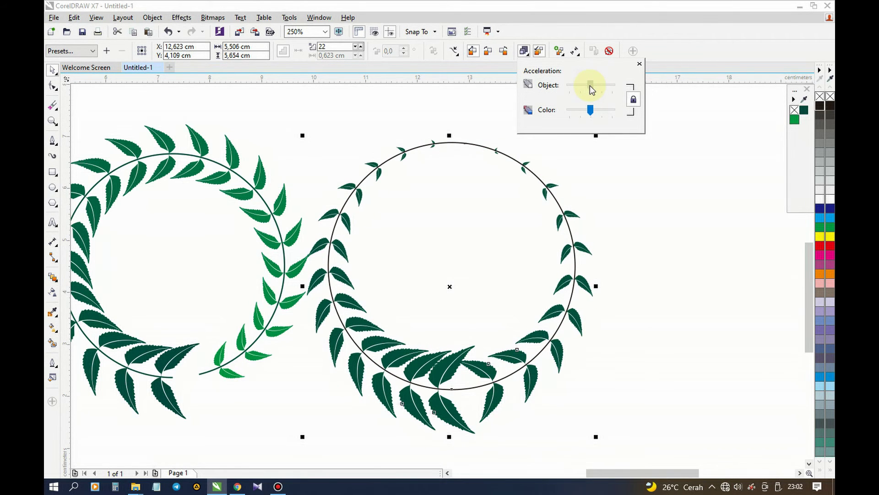
click(458, 116)
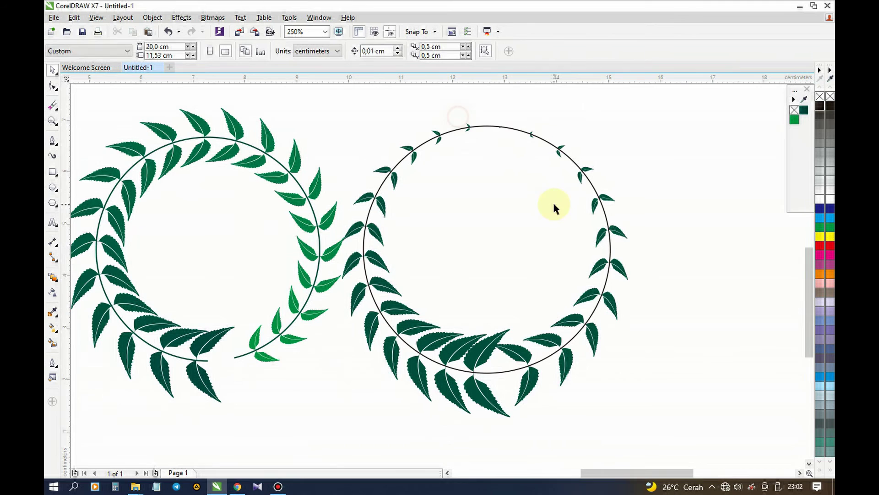
Keep the large leaf pair at the circle's base dark green and fill the smaller end pair beside it with bright green.
click(480, 403)
click(796, 120)
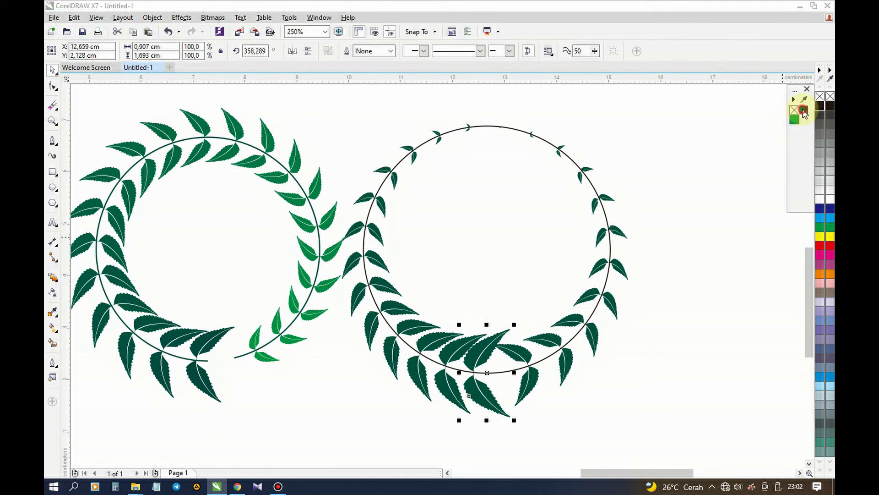
click(714, 212)
click(535, 402)
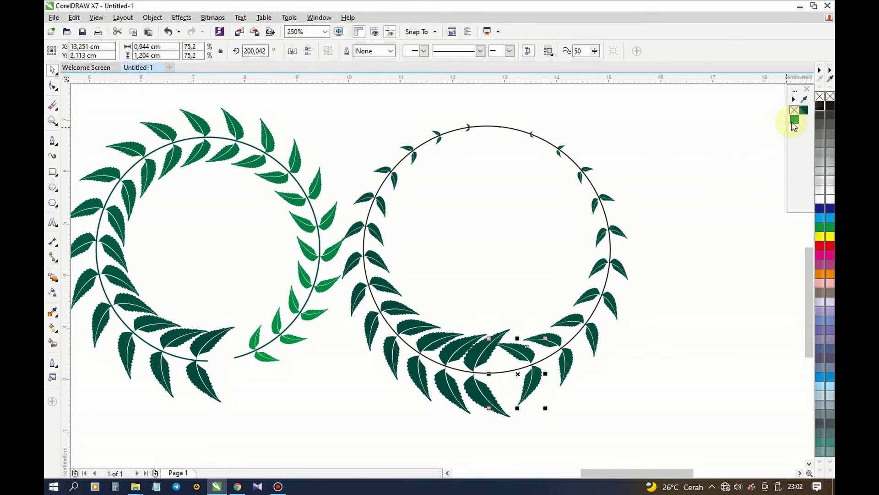
click(795, 120)
click(676, 158)
click(413, 329)
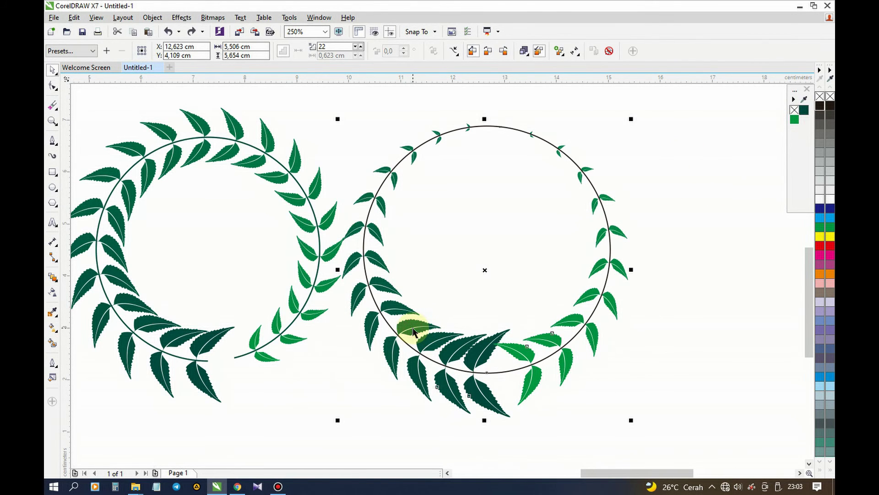
right_click(413, 330)
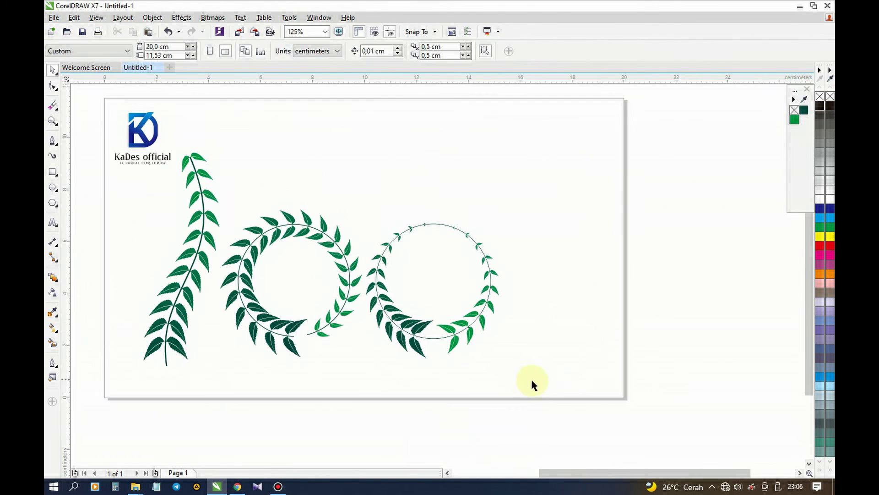
Scale the stem and both wreaths together down to about 12,837 × 7,7 cm and move them toward the page's lower left.
drag(544, 391, 128, 153)
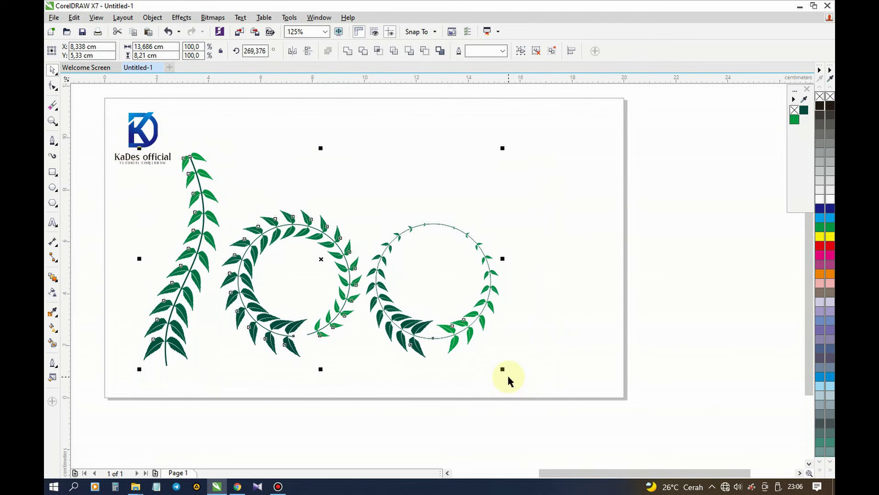
drag(502, 371, 479, 372)
drag(256, 238, 239, 265)
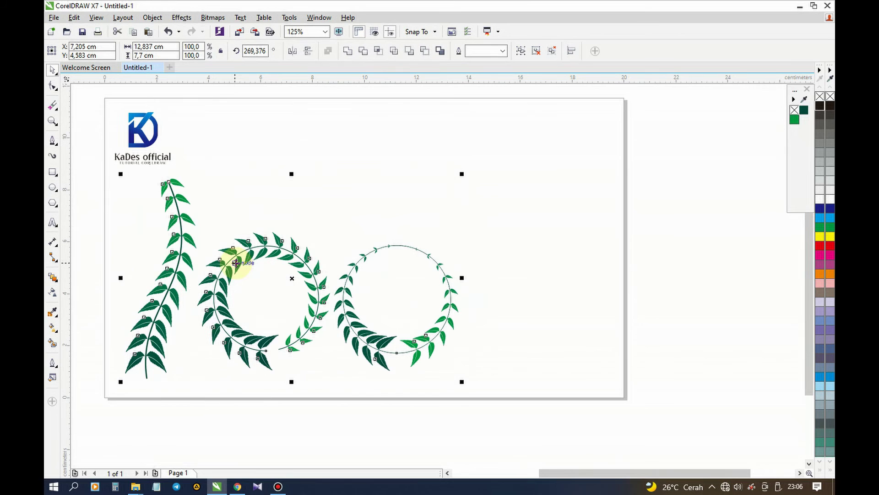
Place two copies of the stem's dark base leaf pair above the second wreath, one over the other, and blend them.
click(134, 415)
drag(153, 359, 386, 120)
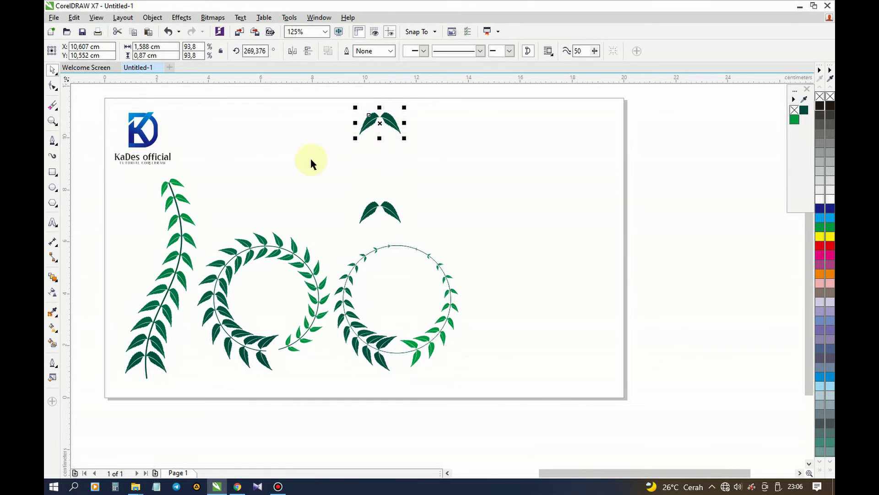
click(265, 156)
click(51, 276)
drag(379, 211, 377, 121)
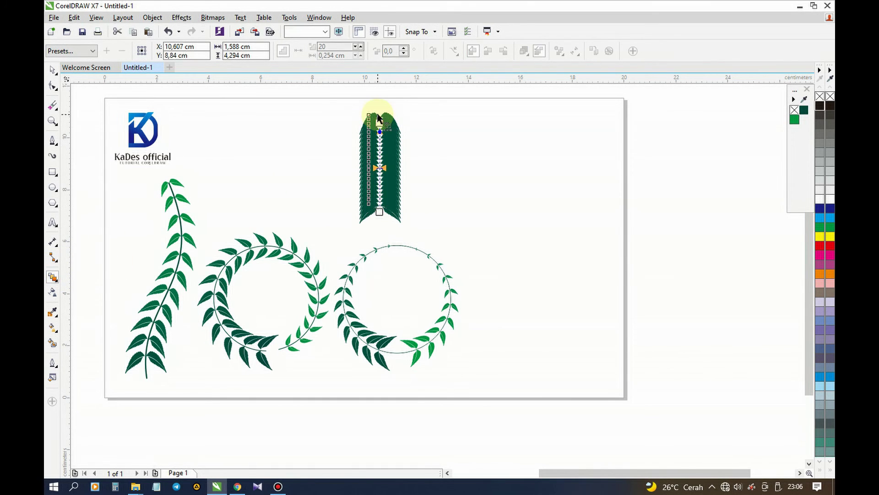
key(space)
click(318, 149)
Draw a circle about 4,52 cm across in the empty area beside the second wreath.
click(51, 188)
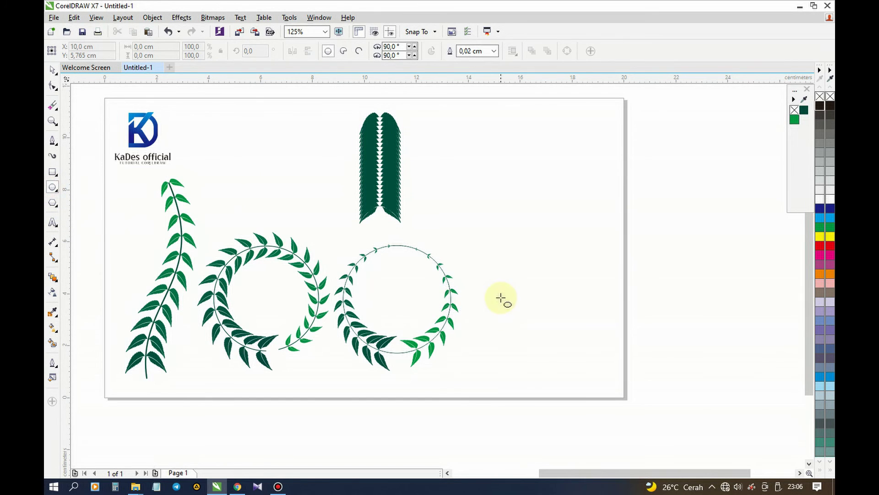
drag(474, 251, 575, 366)
key(space)
drag(534, 286, 538, 274)
Convert the new circle to an arc and shorten it to run between about 70,402° and 270°.
click(359, 50)
click(52, 85)
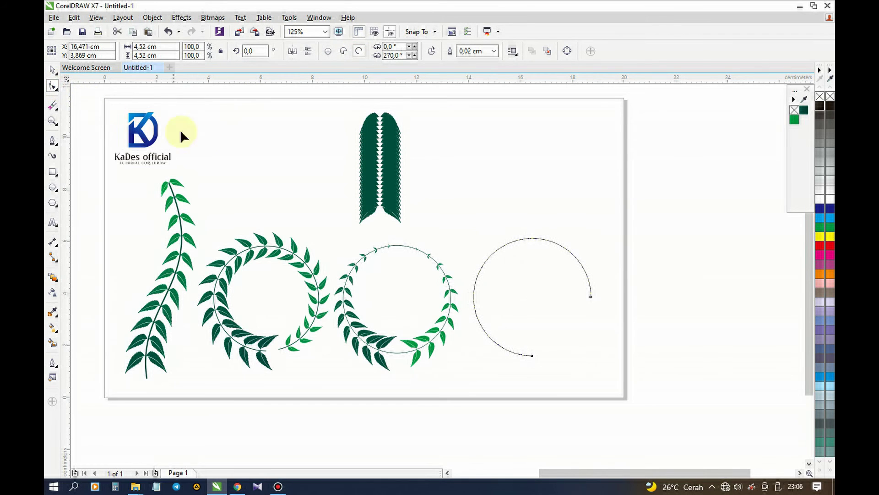
drag(590, 297, 559, 222)
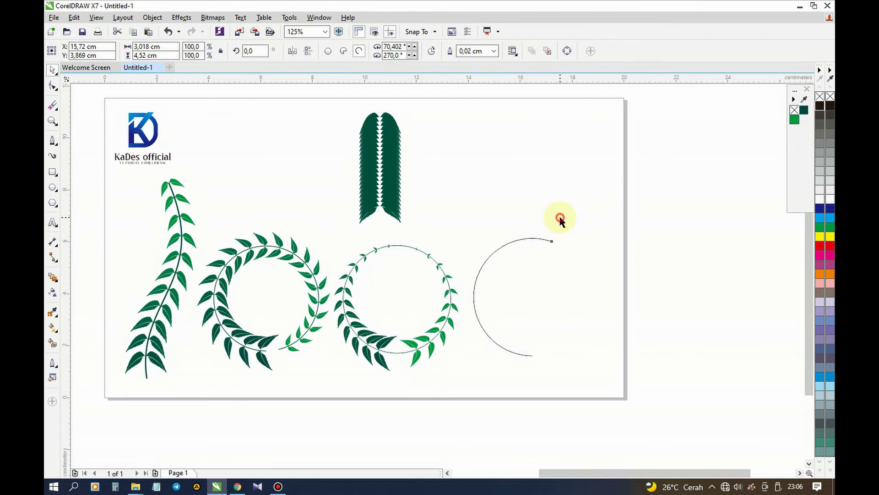
click(422, 225)
Assign the open arc as the new path of the vertical leaf blend.
click(388, 216)
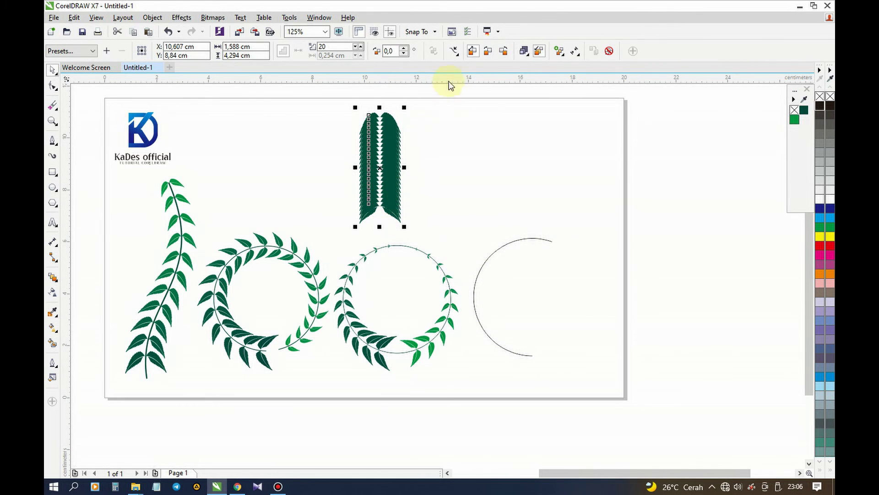
click(455, 53)
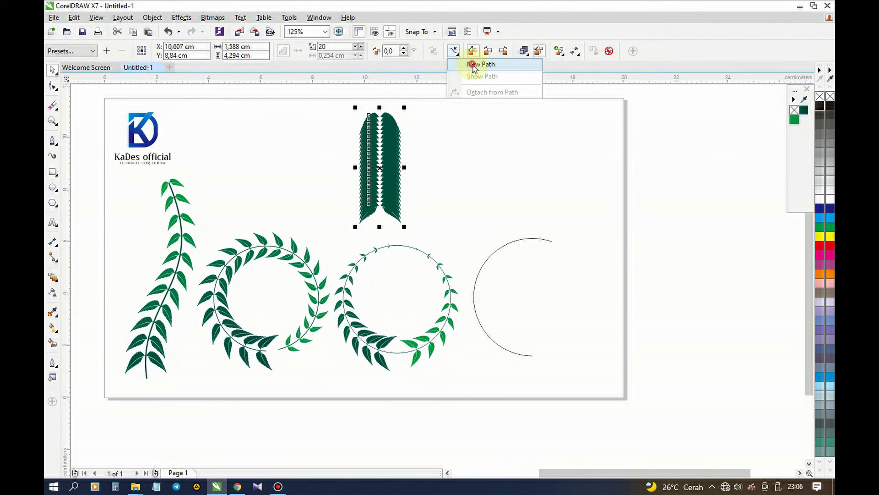
click(473, 65)
click(516, 236)
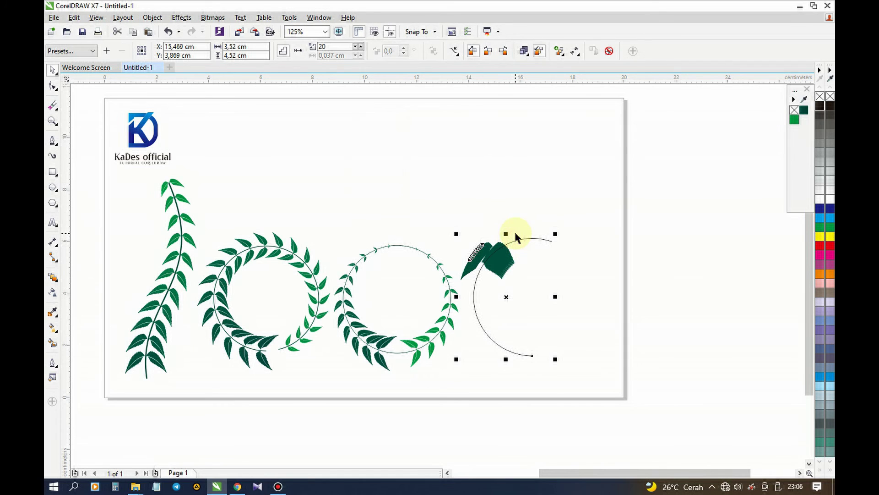
Spread the leaf blend along the full arc and rotate all its objects to follow the path.
click(564, 55)
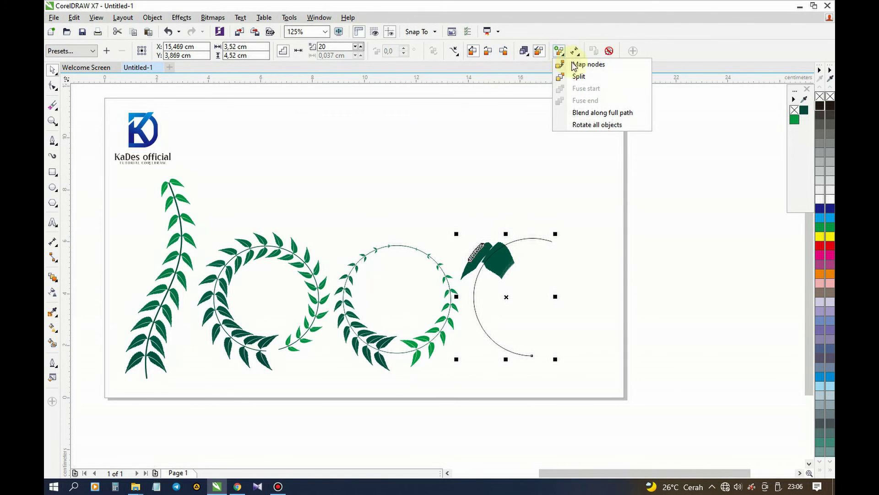
click(599, 115)
click(559, 51)
click(590, 126)
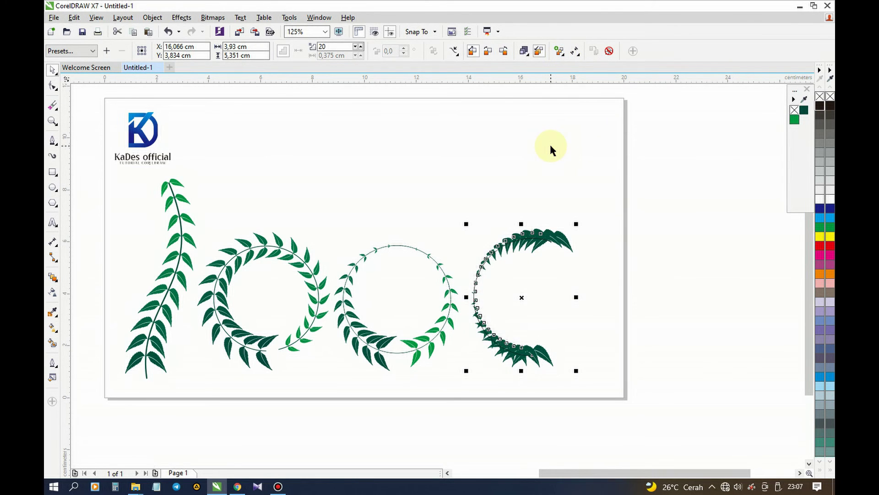
Rotate the leaf pair at the arc's lower end so its leaves open outward along the curve.
click(547, 356)
click(546, 357)
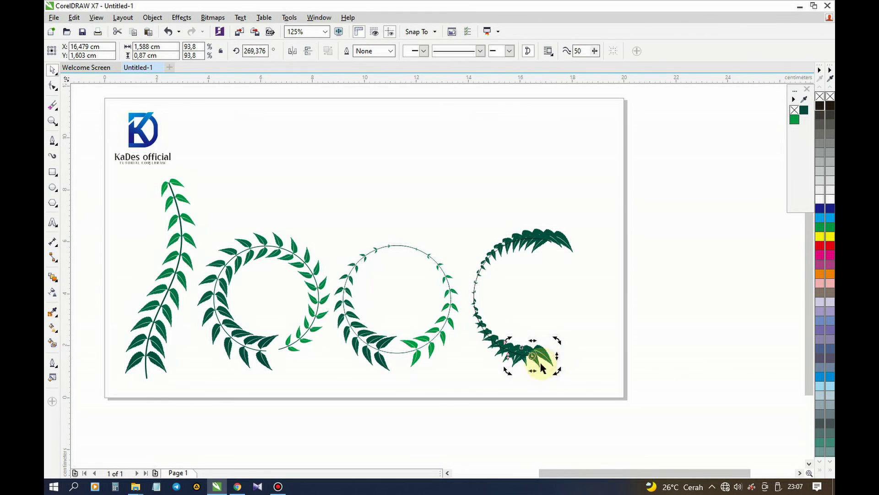
drag(557, 371, 555, 334)
Rotate the leaf pair at the arc's upper end to about 160° so its leaves point back along the curve.
click(566, 238)
click(576, 253)
drag(576, 252, 572, 224)
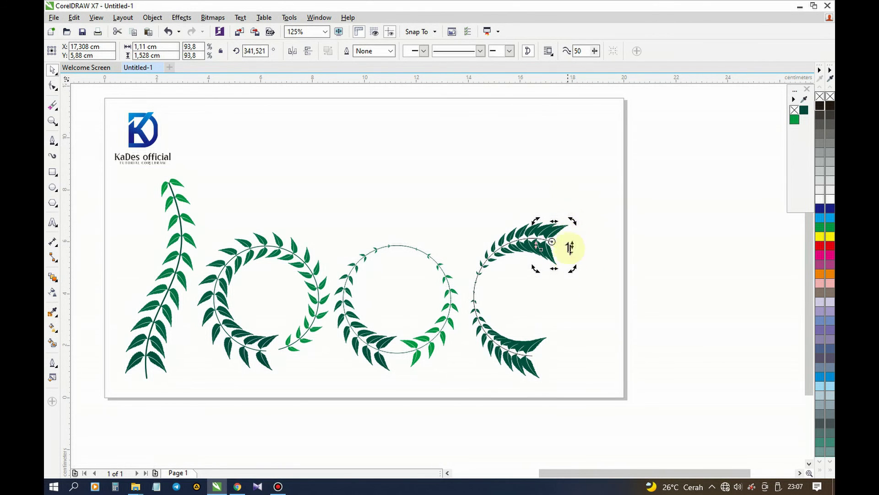
scroll(572, 275, up, 2)
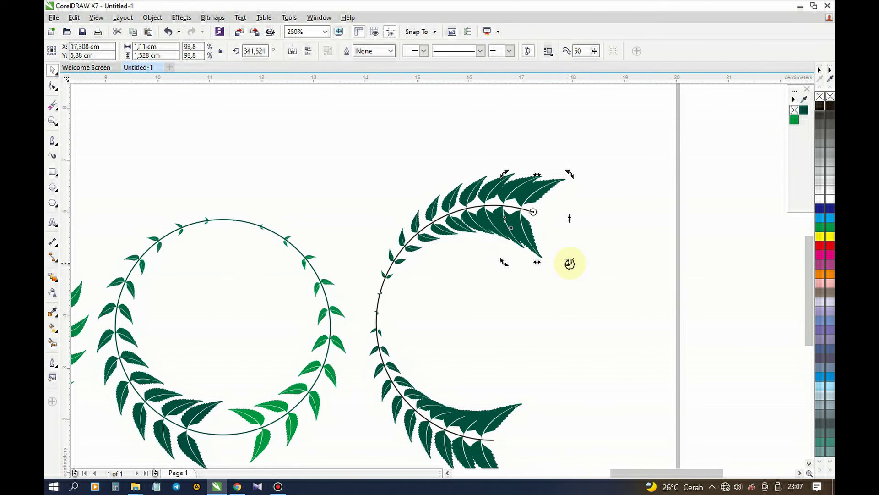
drag(569, 263, 507, 178)
drag(562, 250, 561, 252)
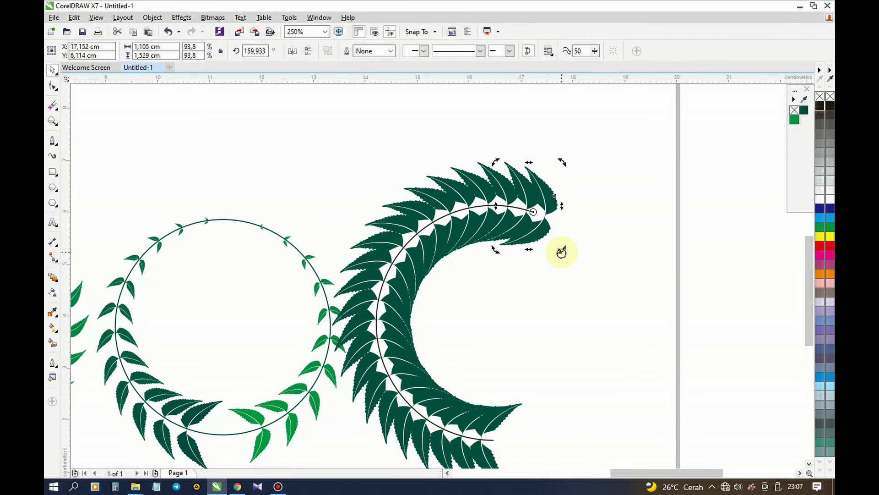
click(583, 269)
Shrink the leaf pair at the arc's upper end to 36,4%.
click(551, 202)
drag(560, 166, 550, 194)
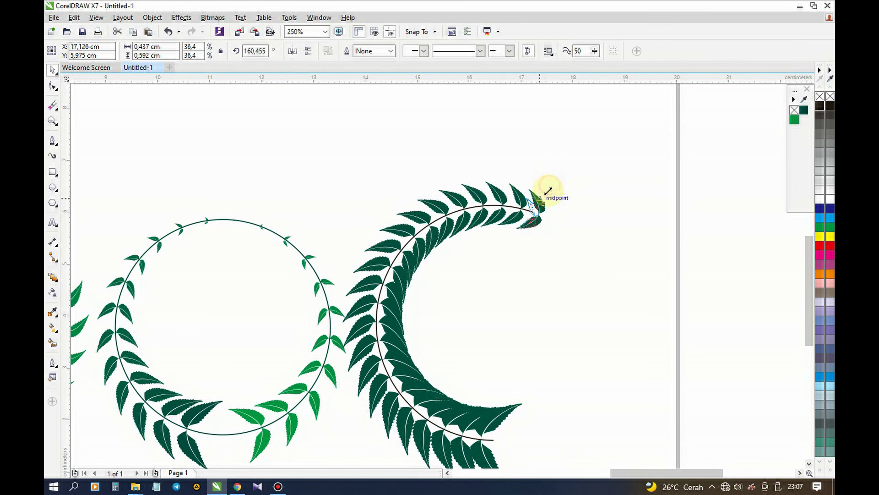
click(582, 235)
Reduce the number of steps in the arc's leaf blend to 12.
scroll(526, 231, down, 2)
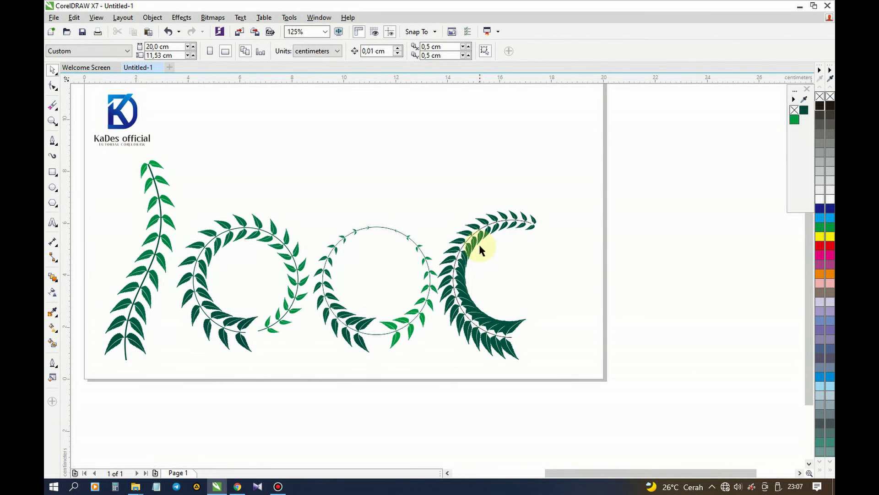
click(481, 251)
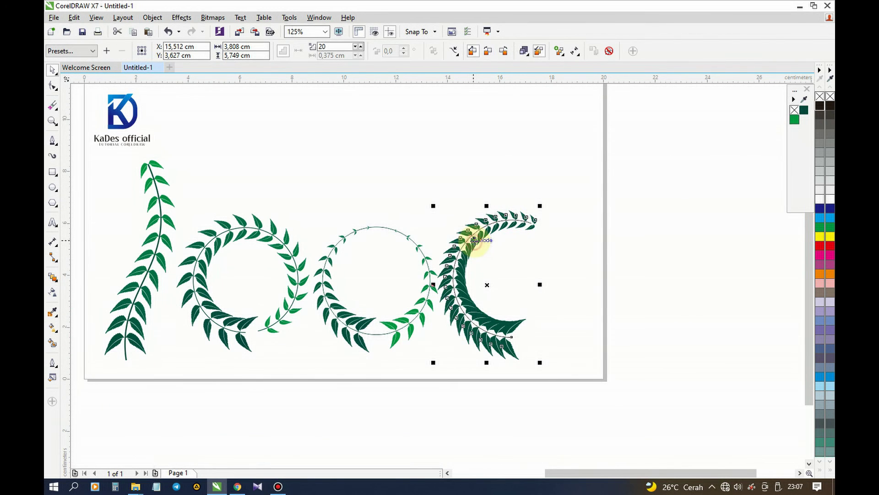
click(358, 50)
click(357, 50)
click(357, 51)
click(357, 51)
click(357, 51)
click(357, 51)
click(357, 51)
click(358, 51)
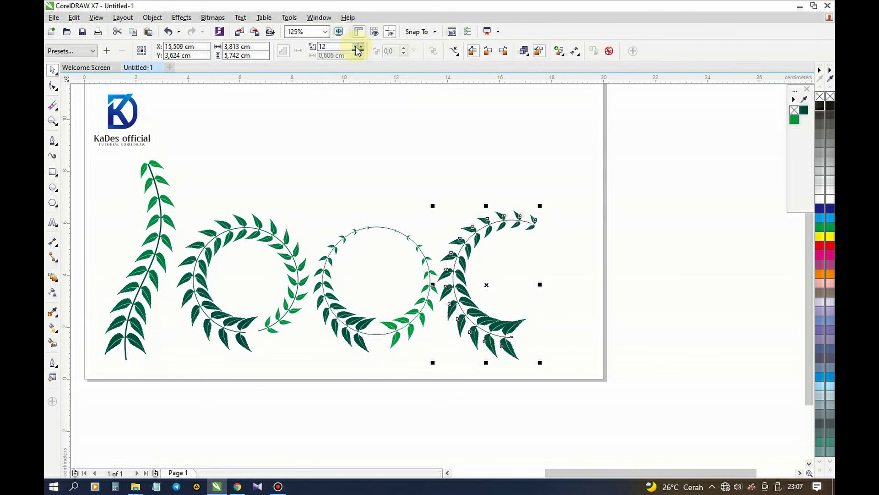
click(524, 295)
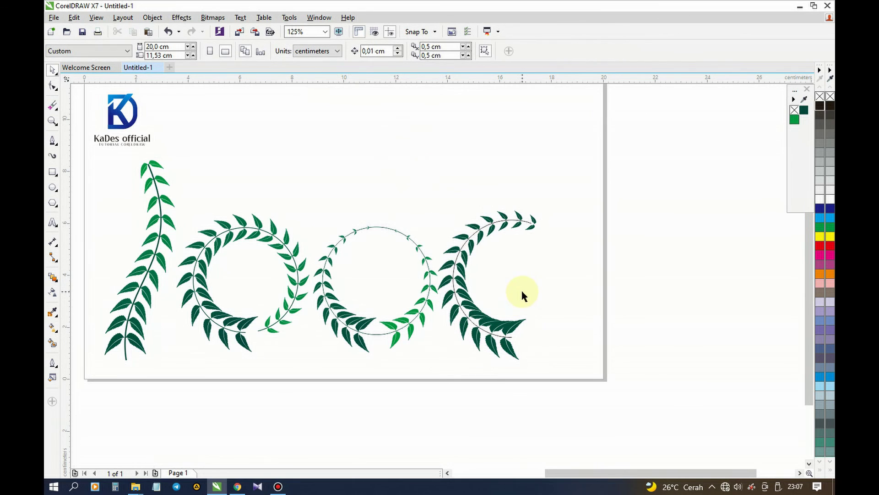
Adjust the acceleration of the arc's leaf blend slightly so the leaf pairs spread wider at the lower end and bunch toward the upper end.
scroll(529, 303, up, 2)
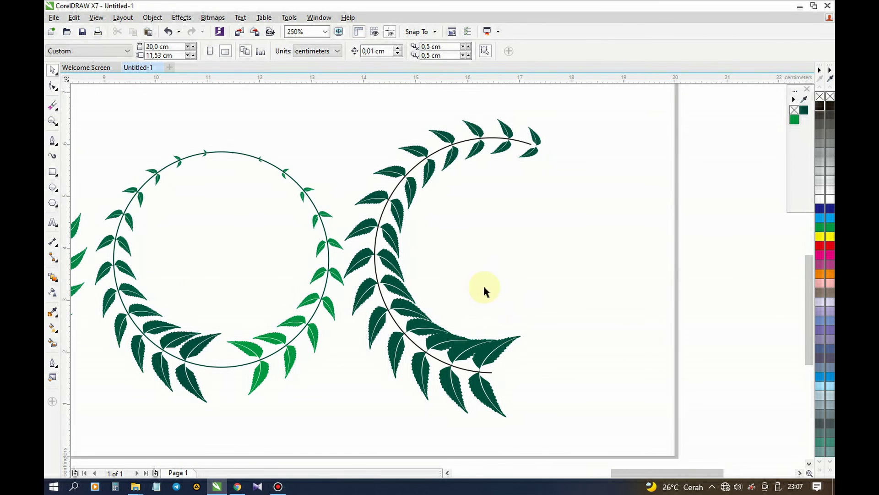
click(393, 265)
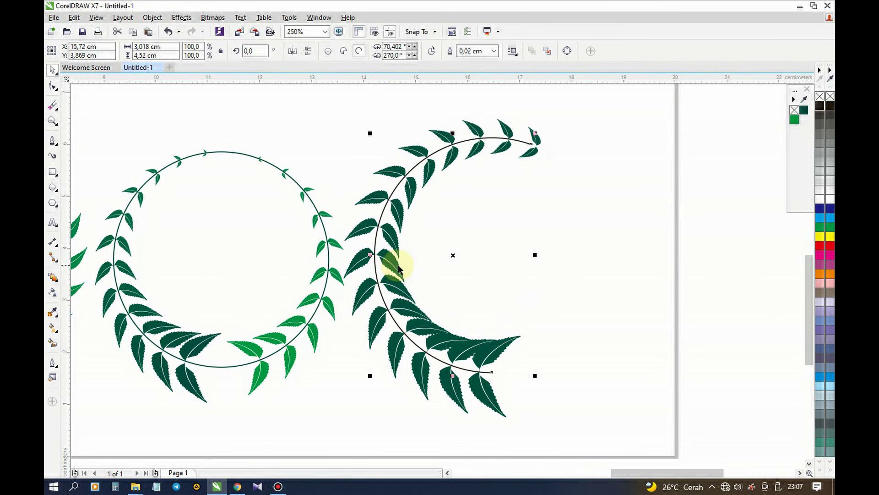
click(369, 203)
click(525, 53)
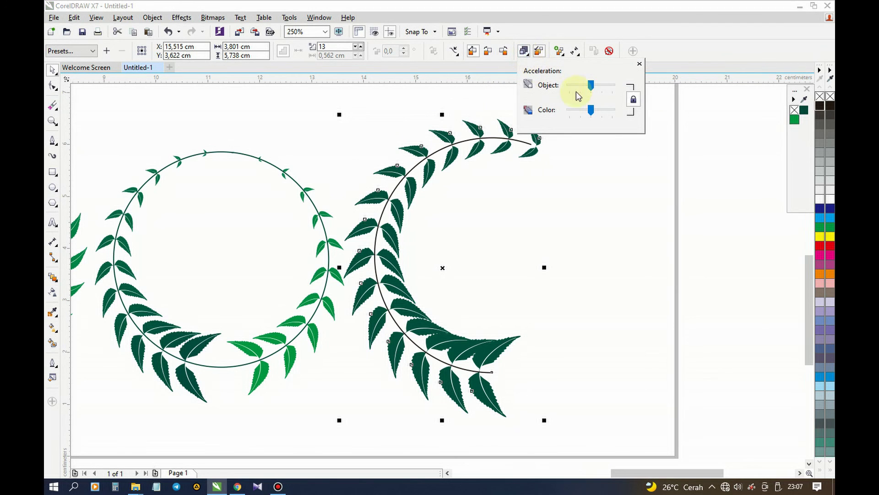
drag(591, 87, 592, 88)
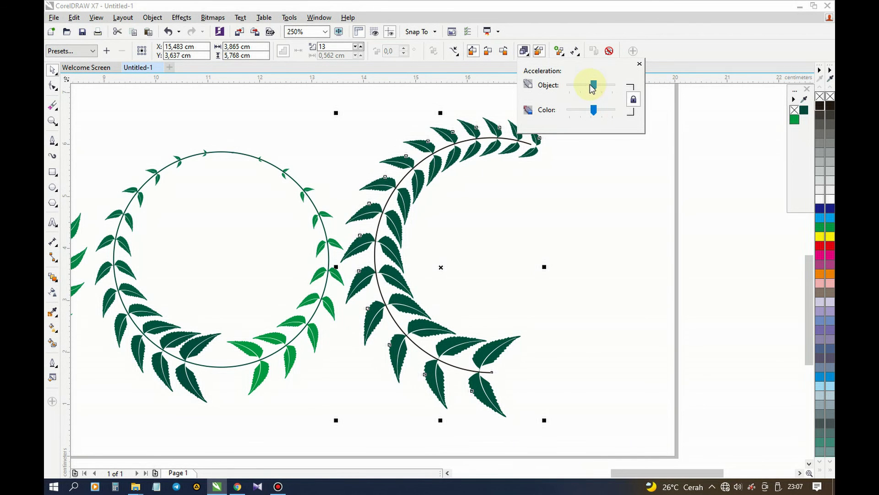
Shrink the leaf pair at the arc's upper end to 23,7% and fill it with the lighter green.
click(534, 153)
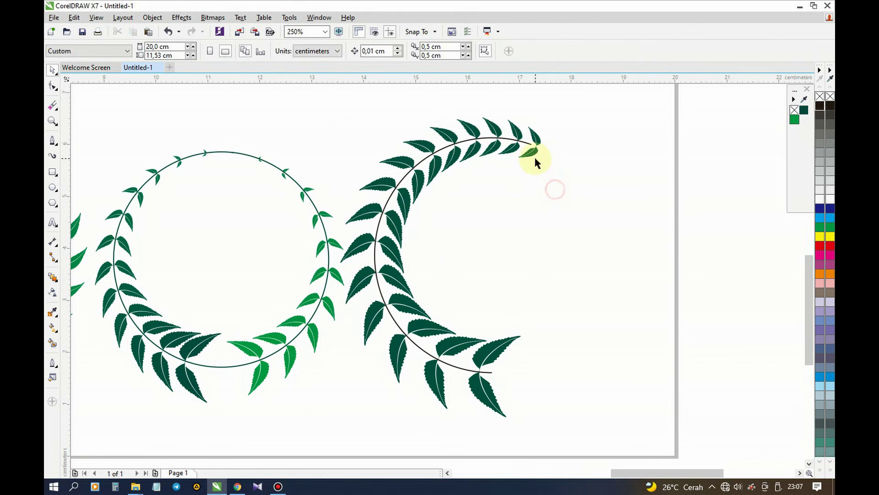
drag(534, 151, 541, 118)
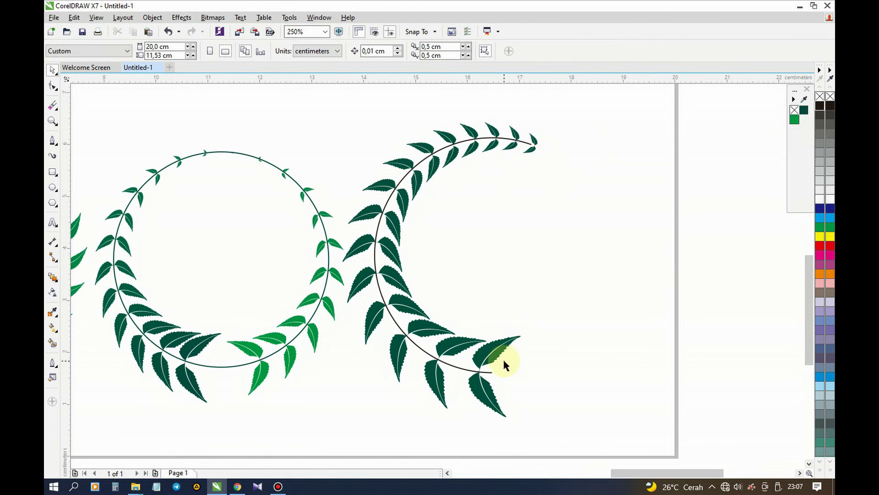
click(528, 144)
click(795, 120)
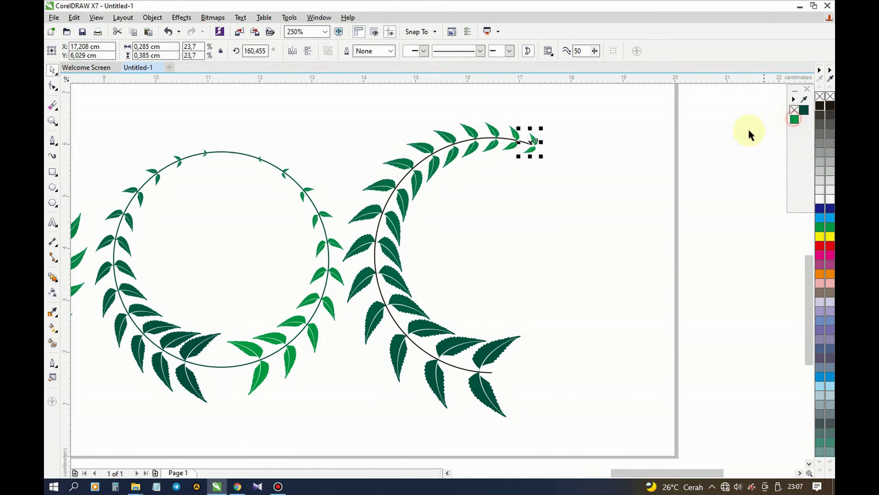
Set the arc path's outline width to 0.025 cm and colour it dark green.
click(375, 284)
click(494, 50)
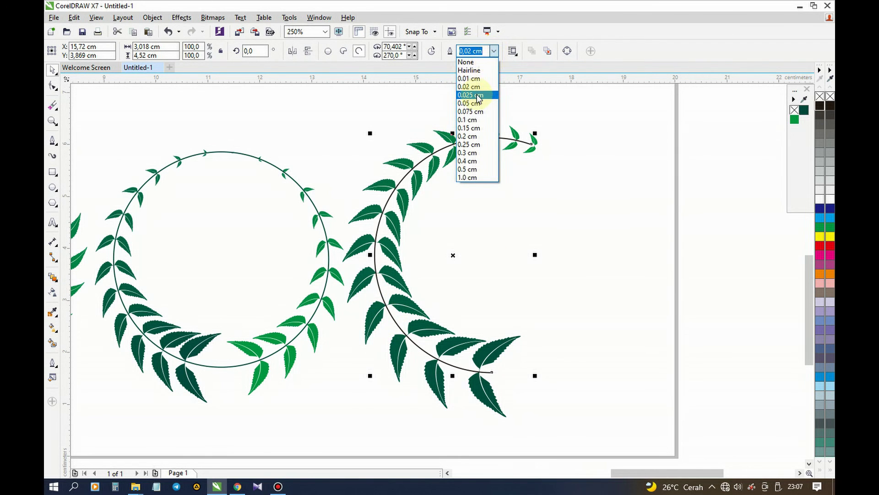
click(476, 96)
right_click(804, 110)
click(637, 165)
Frame the whole page to review the stem, both wreaths and the crescent arc together.
scroll(598, 214, down, 3)
key(z)
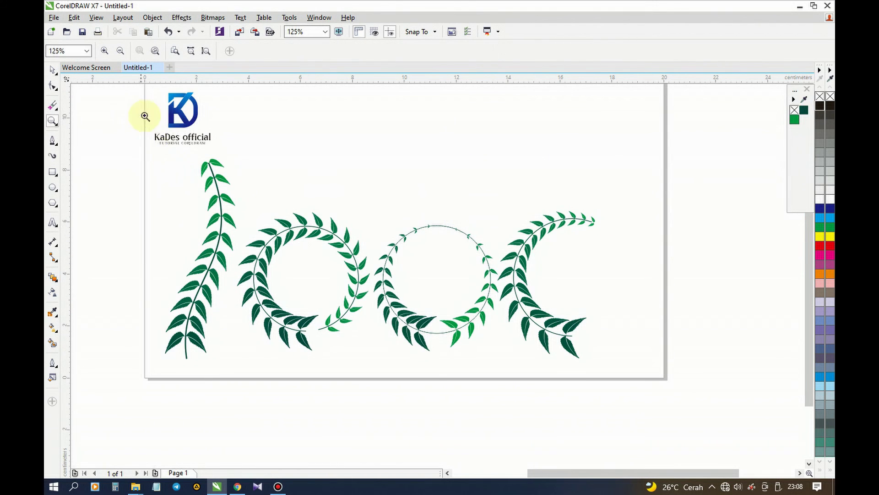
scroll(217, 188, down, 3)
drag(177, 125, 452, 291)
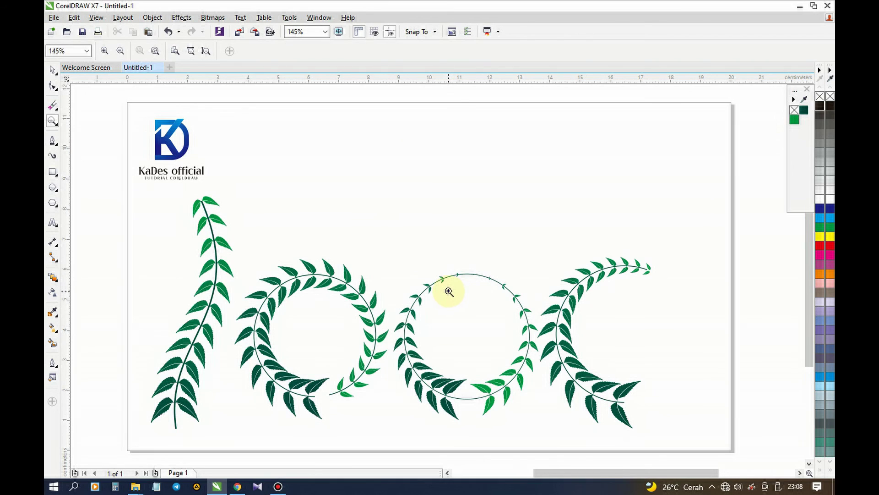
key(space)
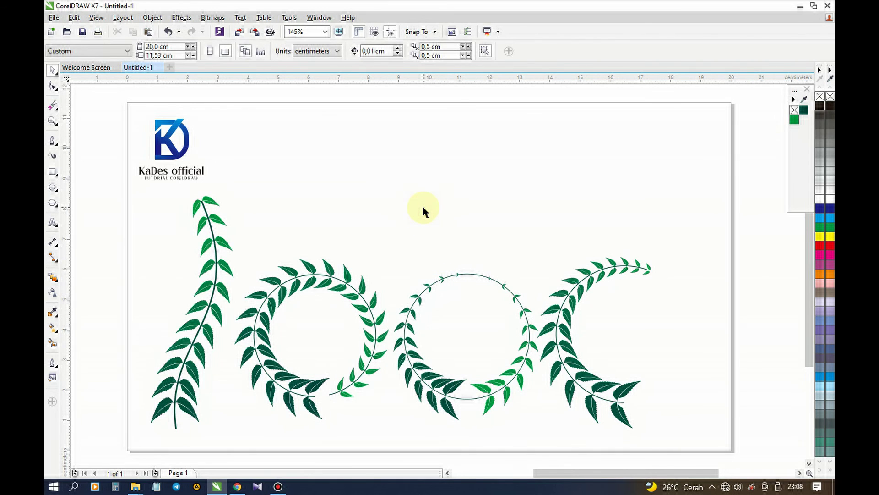